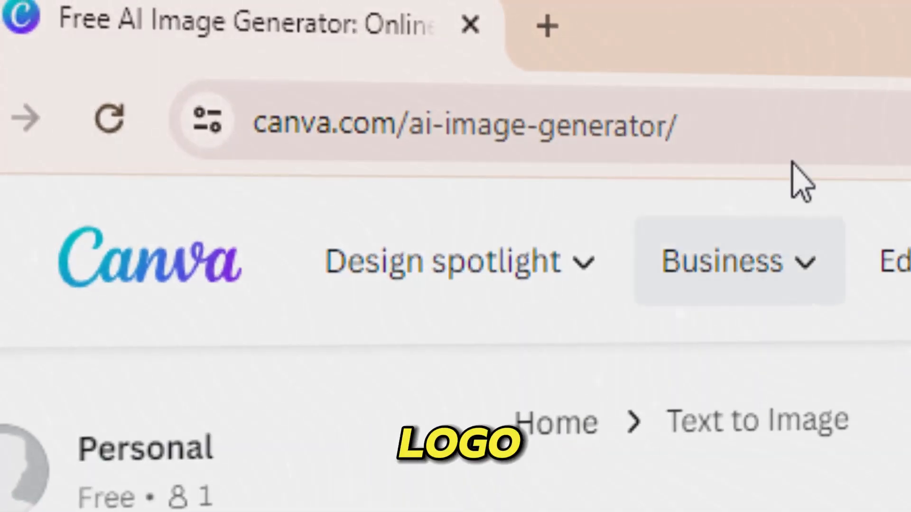
- Start a new design from Canva's AI image generator and search the design types for "Youtub"
drag(837, 127, 539, 122)
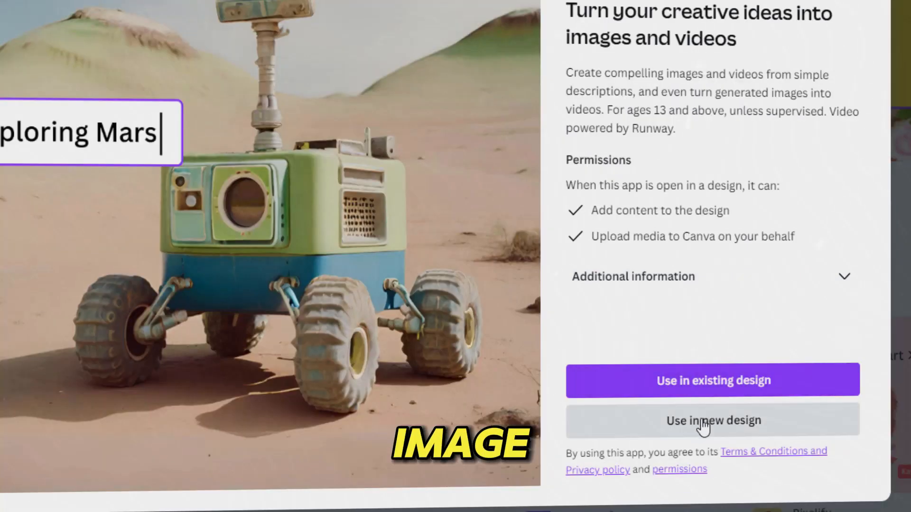
click(707, 424)
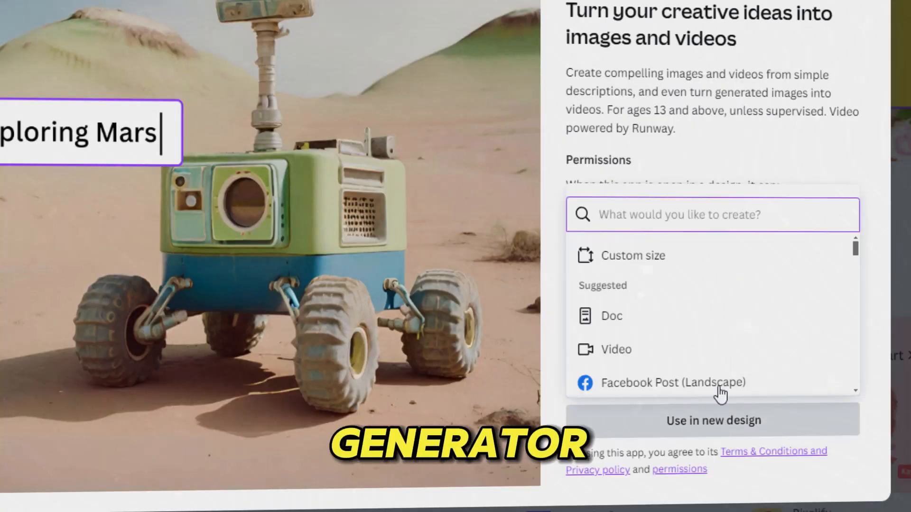
text(Youtub)
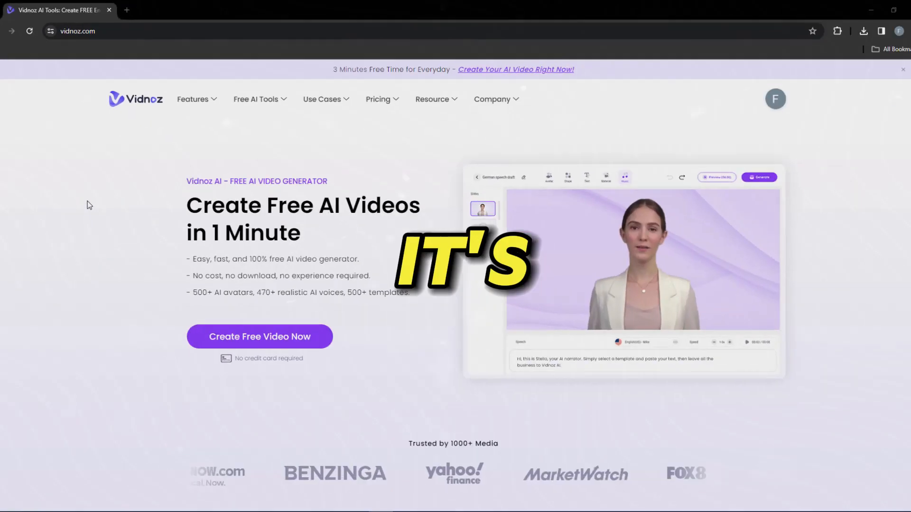
- Look through the Vidnoz homepage's overview of its AI video features and avatars
scroll(88, 202, down, 15)
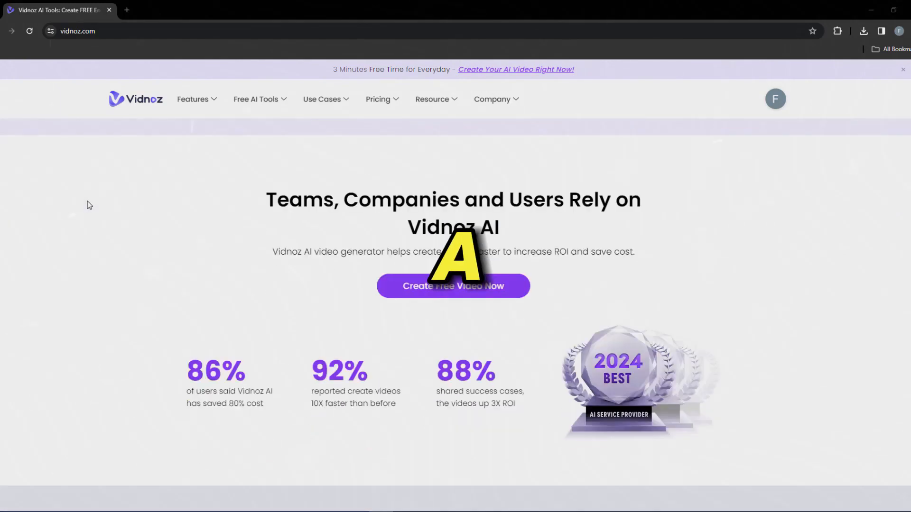
scroll(88, 201, down, 6)
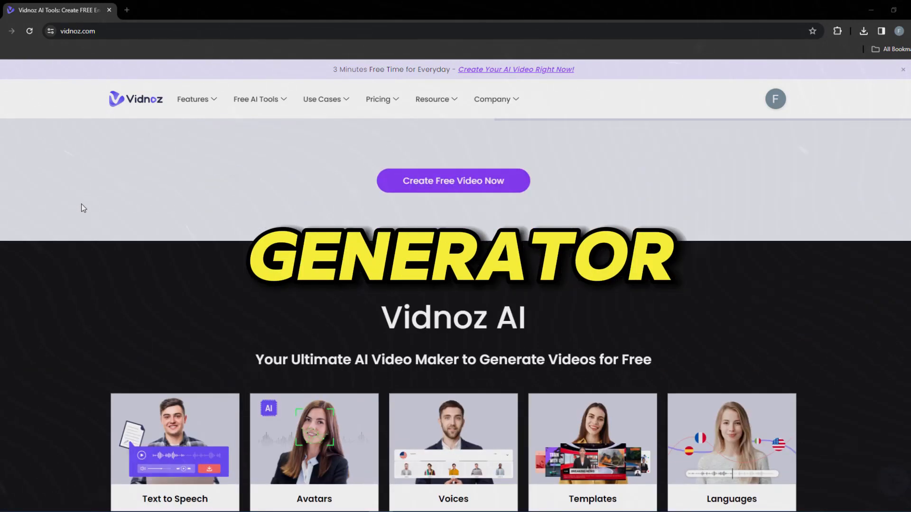
scroll(61, 214, down, 13)
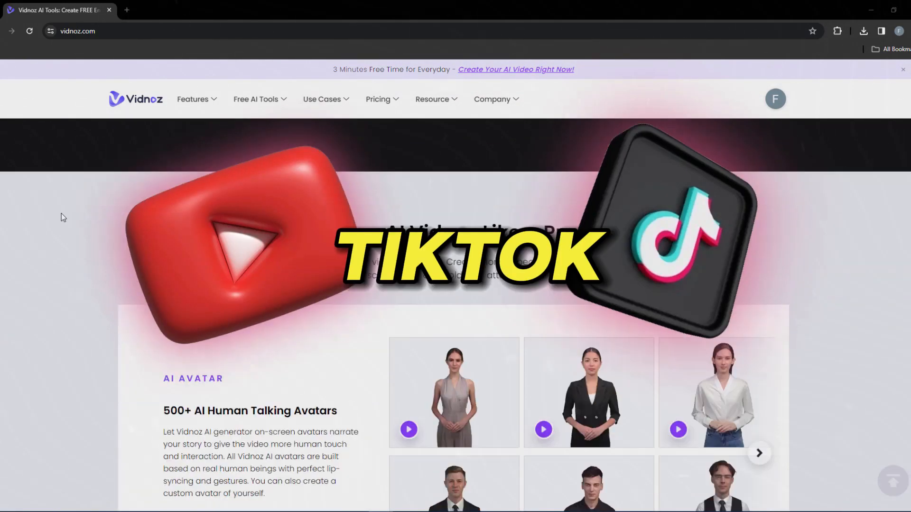
scroll(61, 215, down, 13)
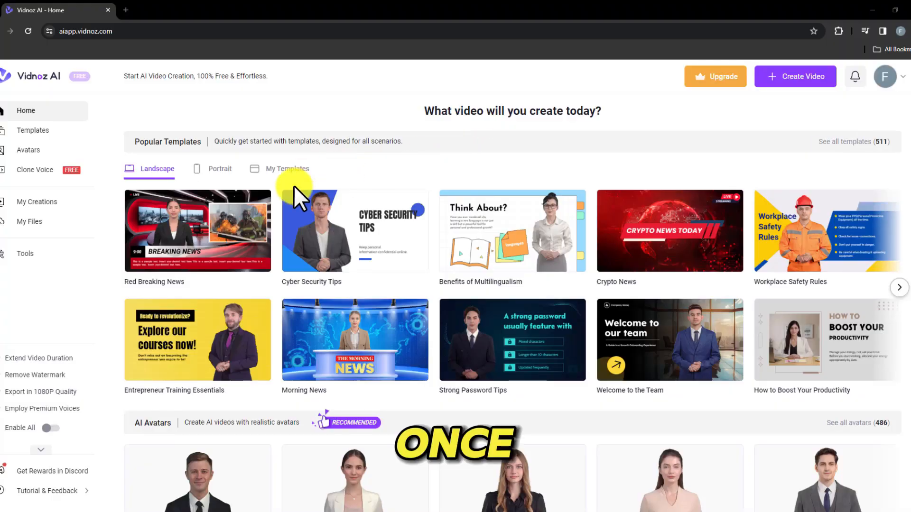
- Search the Vidnoz video templates for "news"
mouse_move(163, 256)
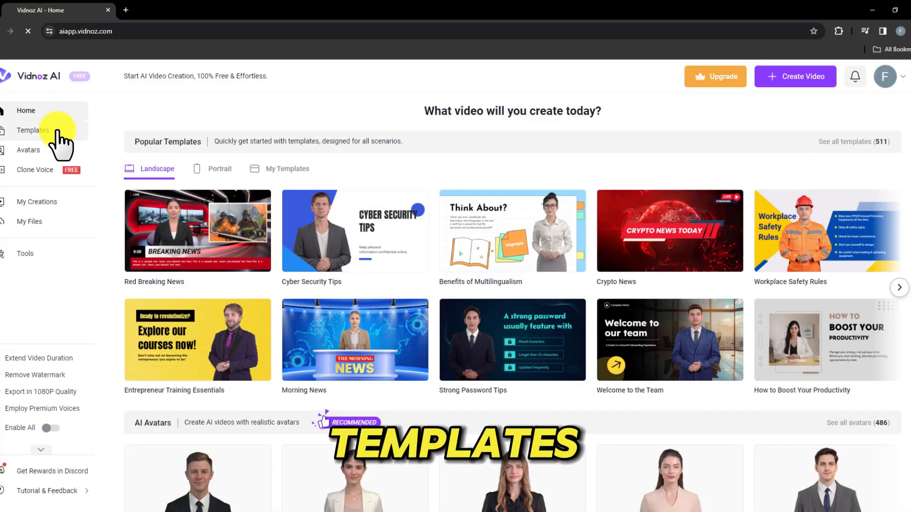
click(53, 131)
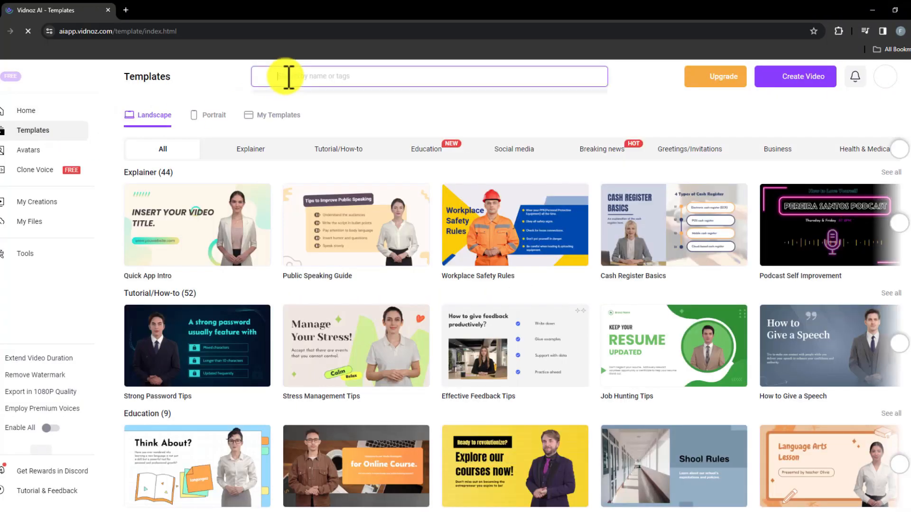
click(285, 76)
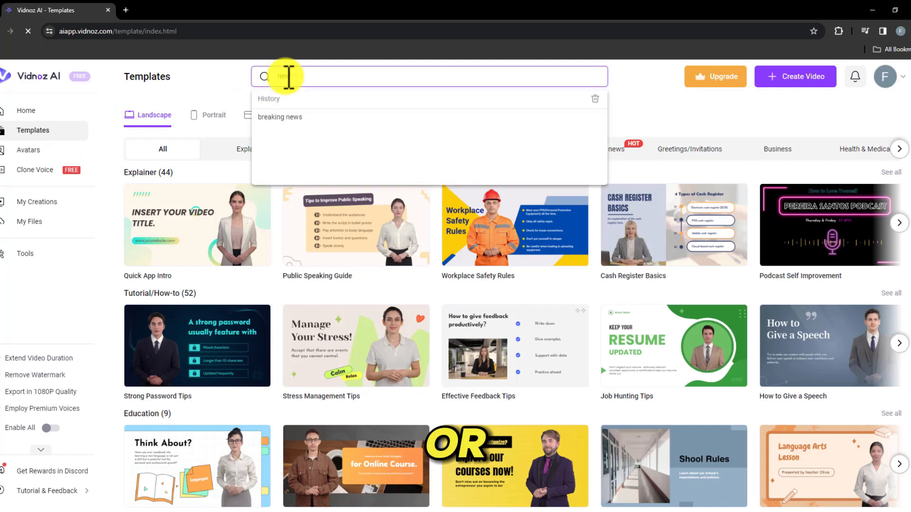
text(news)
key(Return)
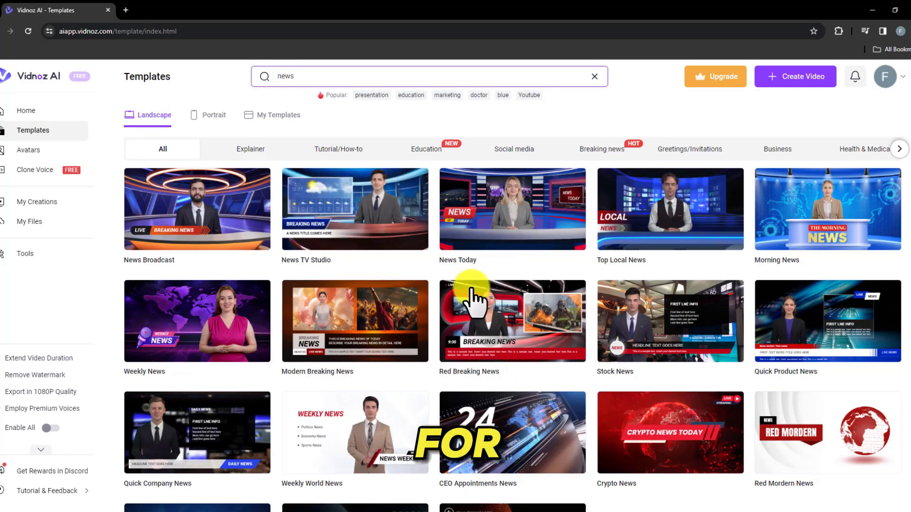
- Preview the Red Breaking News template and use it for a new video
mouse_move(493, 350)
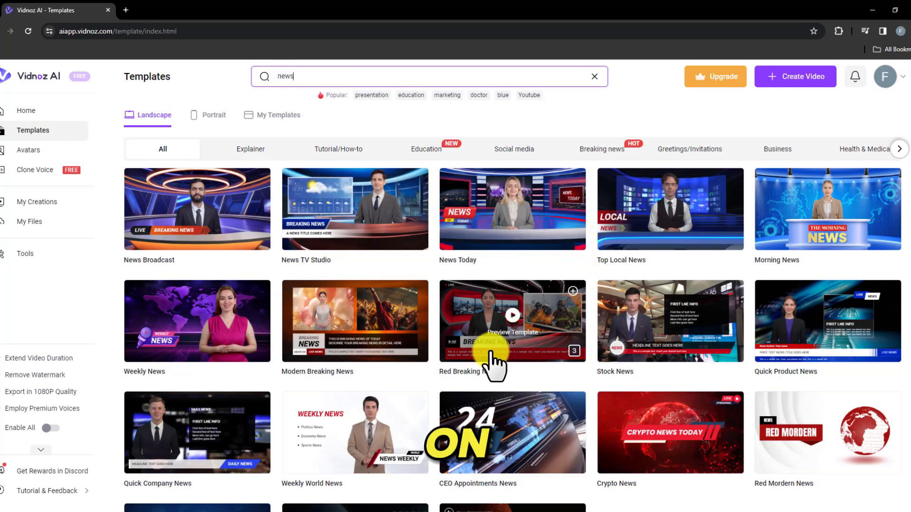
click(511, 323)
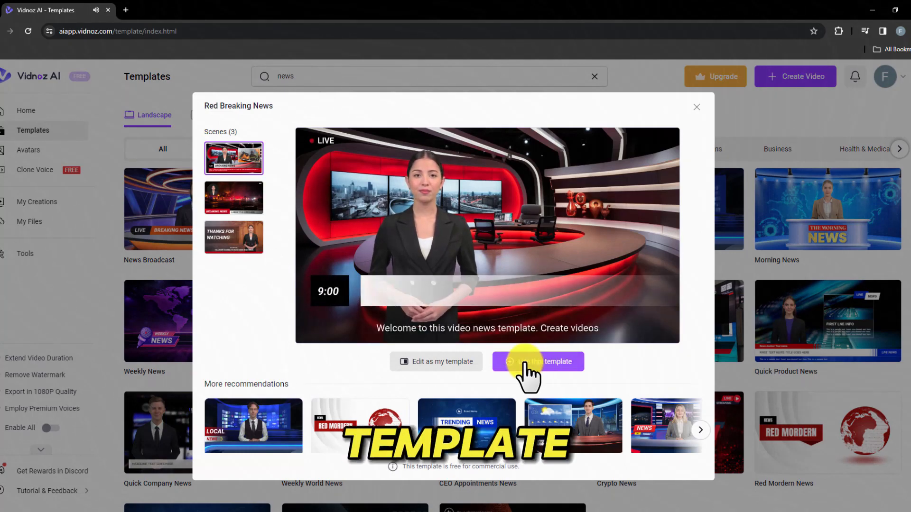
click(541, 363)
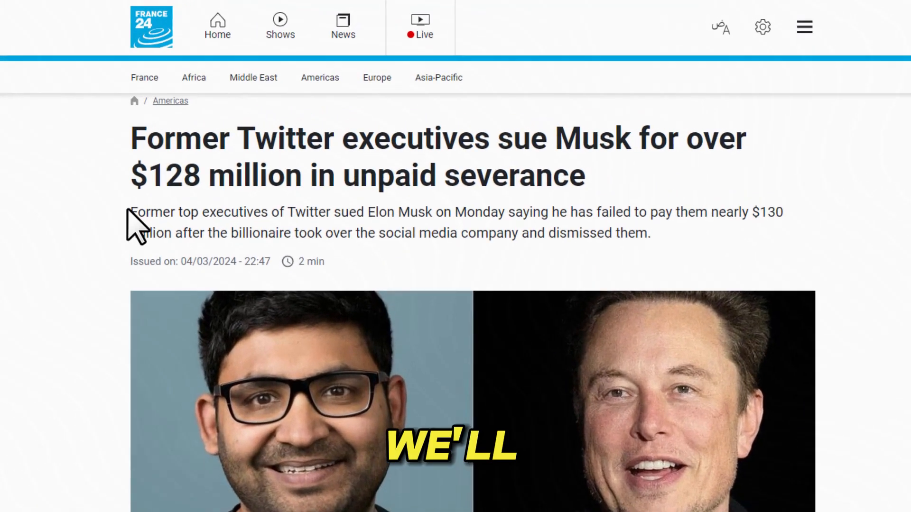
- Replace Scene 1's speech text with the summary paragraph copied from the France 24 article on Musk, and play the narration
drag(127, 209, 614, 229)
key(ctrl+c)
right_click(613, 229)
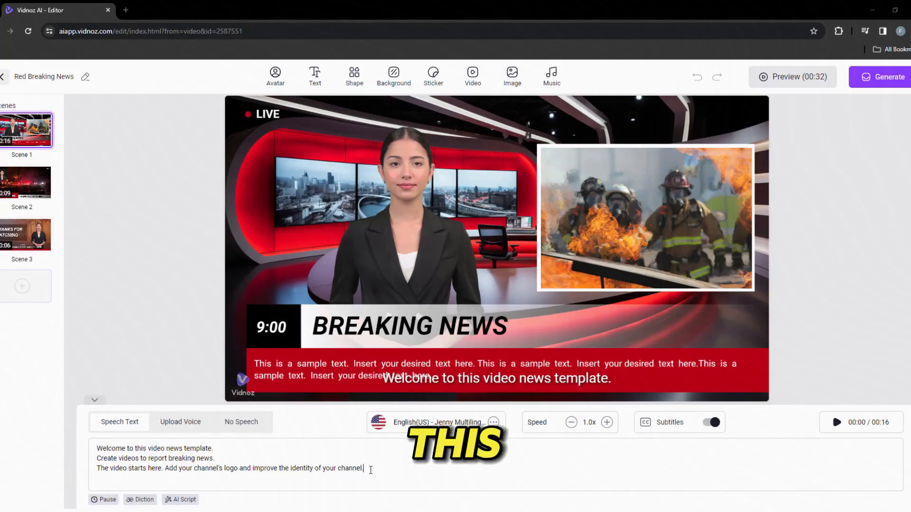
drag(371, 470, 50, 446)
key(BackSpace)
right_click(136, 456)
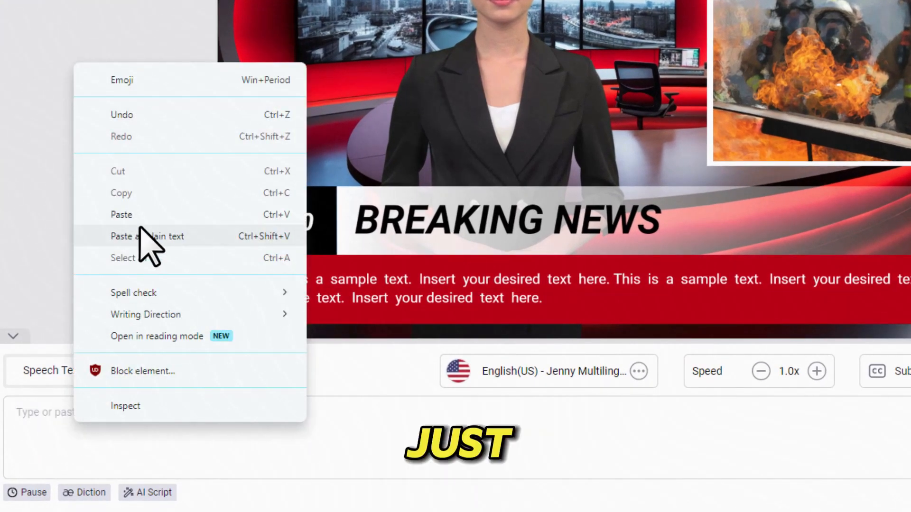
click(140, 215)
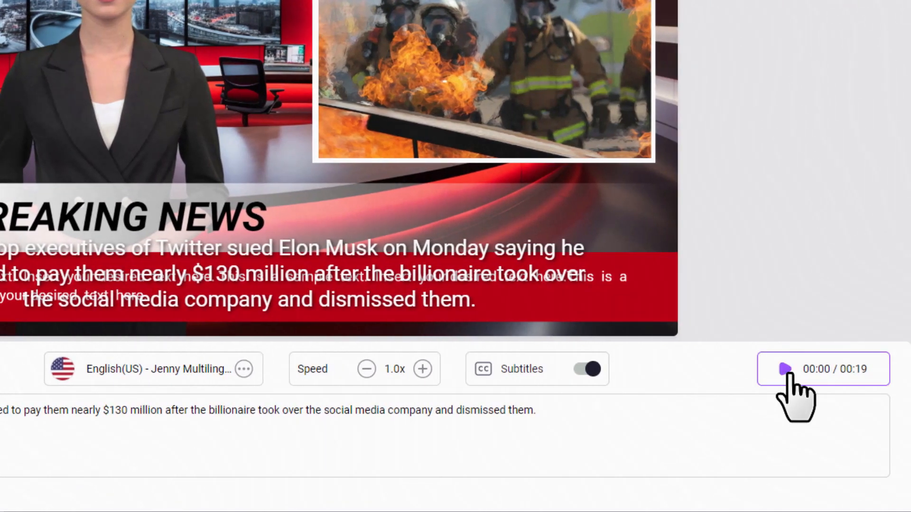
click(788, 375)
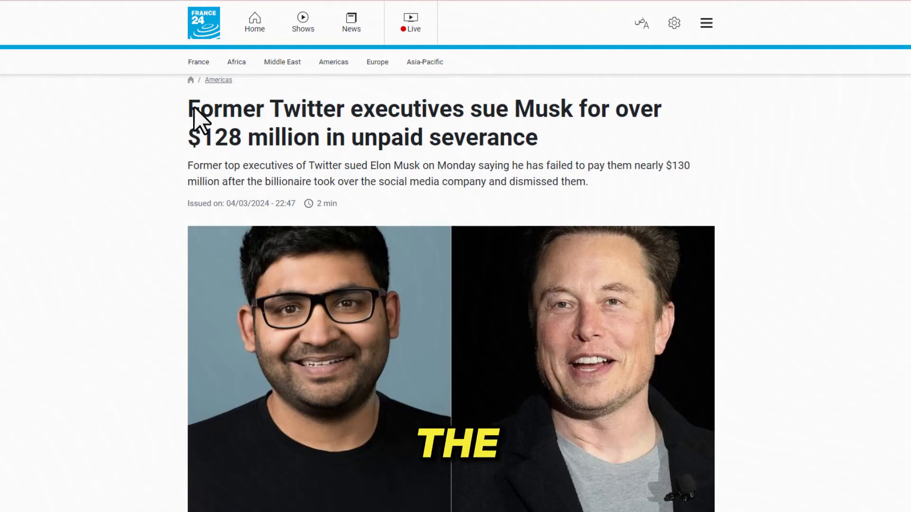
- Replace the sample text in Scene 1's red banner with the headline "Former Twitter executives sue Musk for over $128 million in unpaid severance"
drag(198, 121, 465, 142)
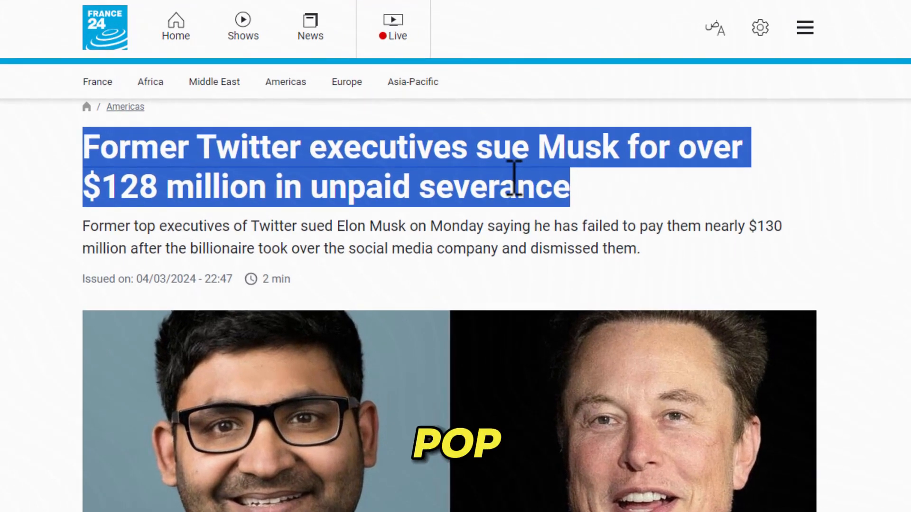
right_click(511, 177)
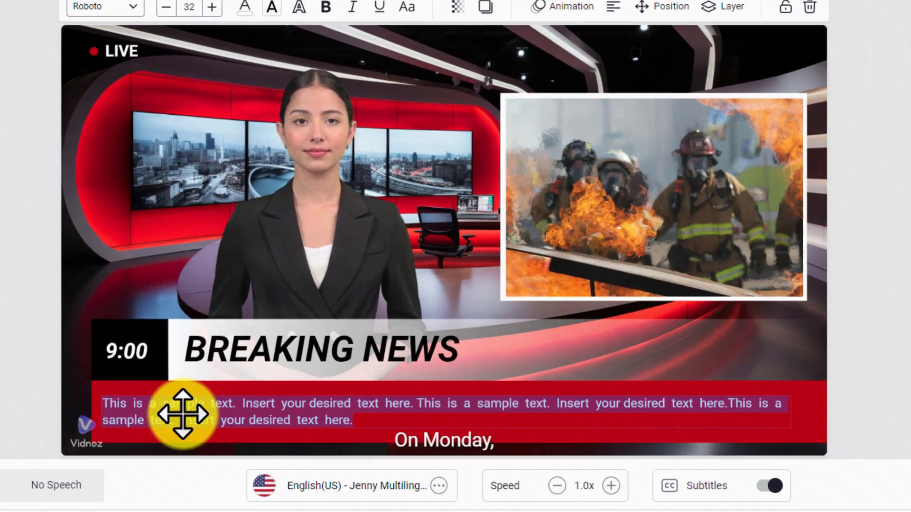
double_click(324, 375)
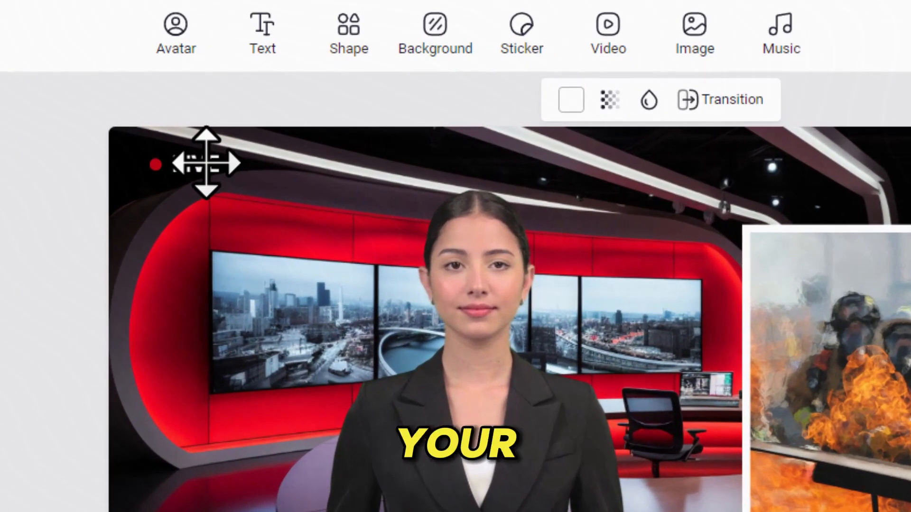
click(150, 84)
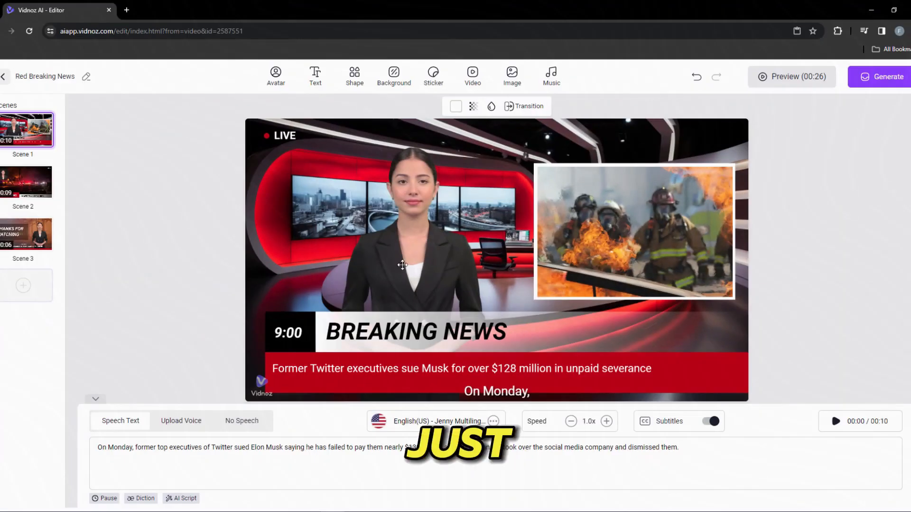
- Replace Scene 1's firefighter image with the uploaded article photo and shrink the white frame behind it to fit
click(576, 227)
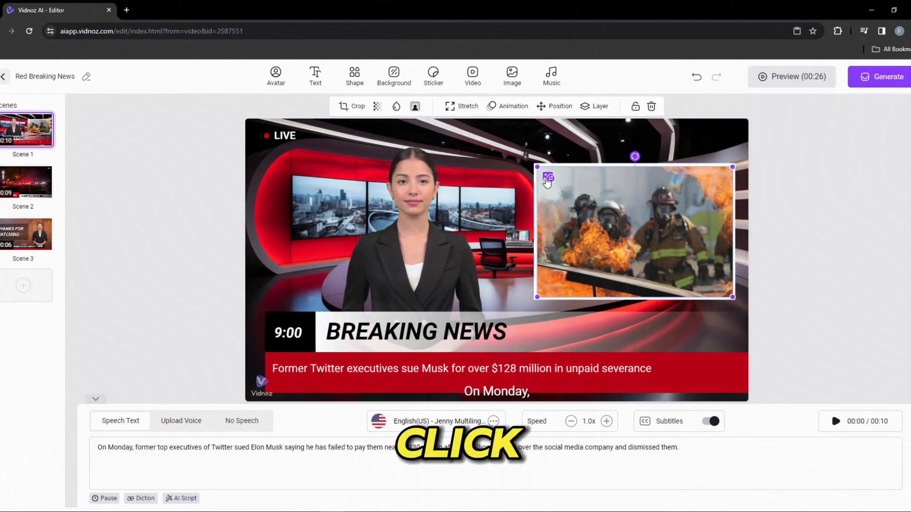
click(548, 178)
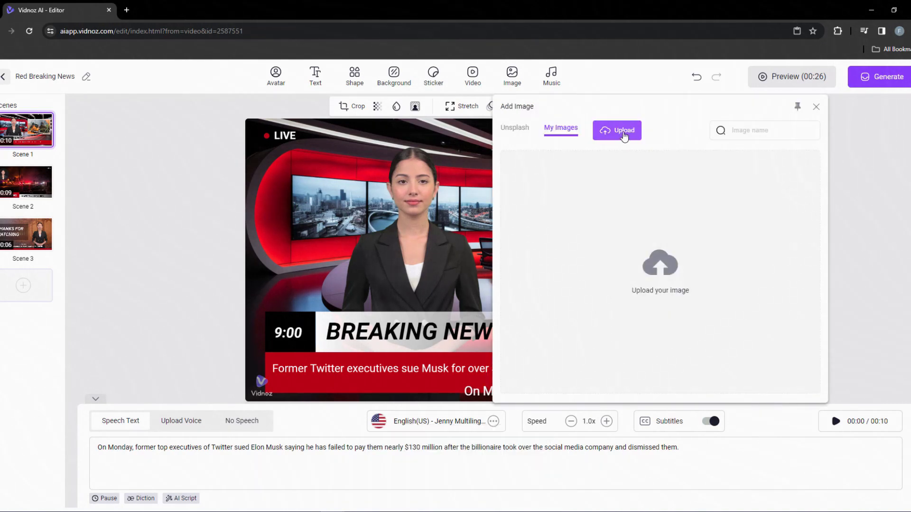
click(569, 230)
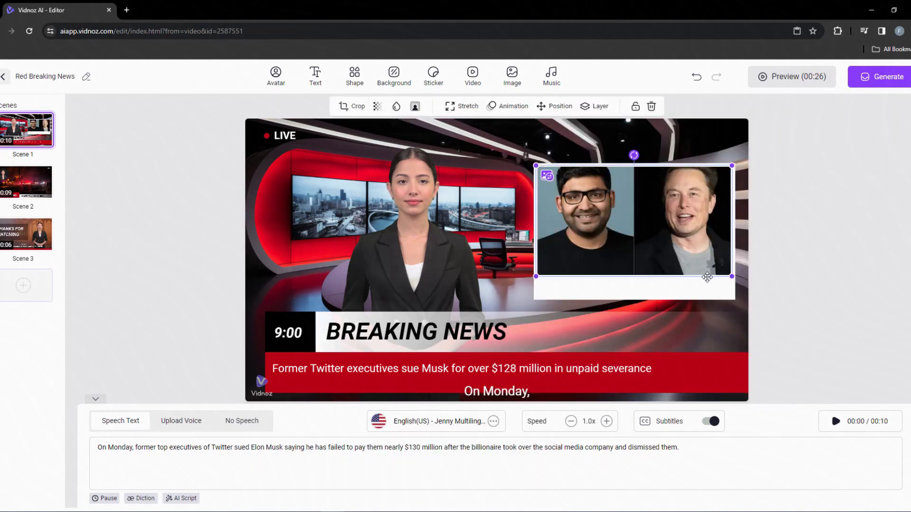
click(697, 292)
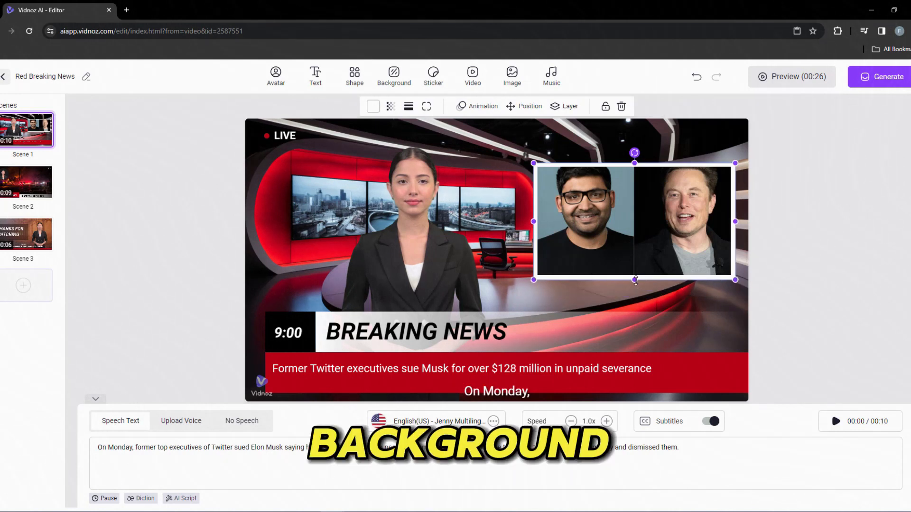
click(660, 305)
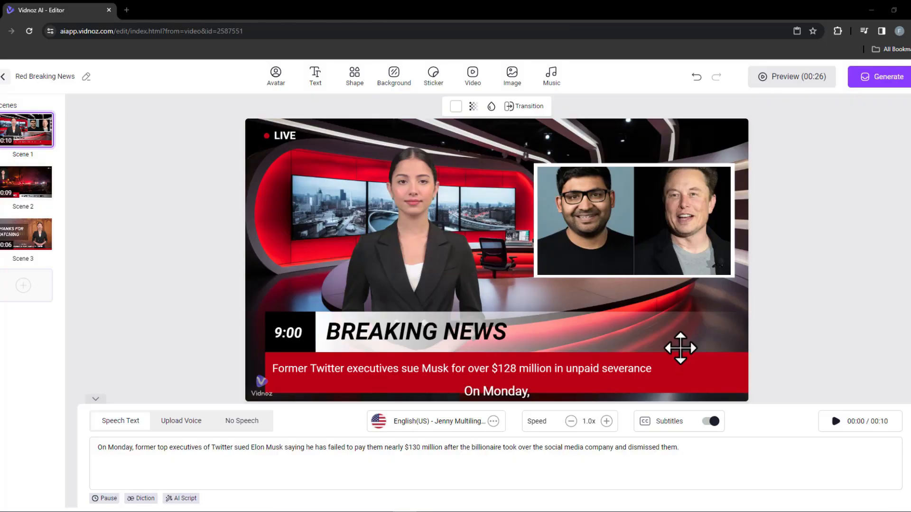
click(512, 78)
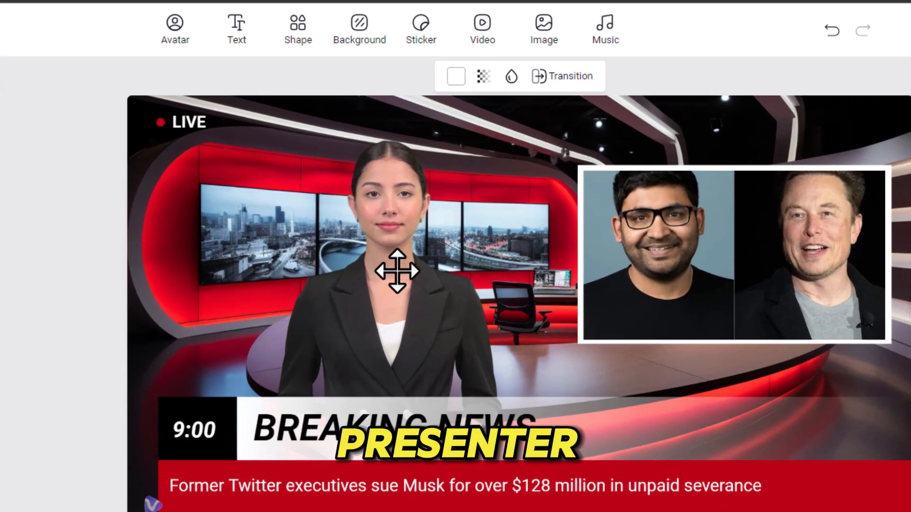
- Try the square head and circle head layouts on Scene 1's presenter, and restore her half-body layout and position
click(416, 233)
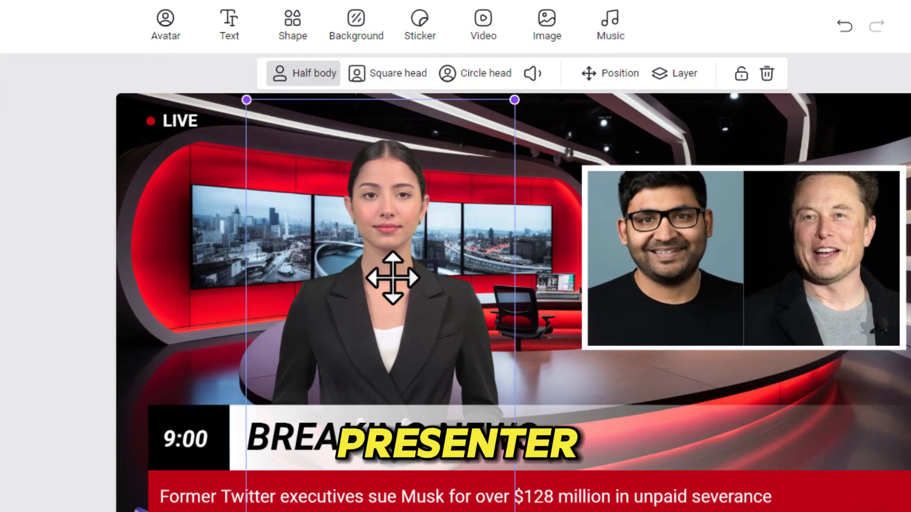
click(387, 75)
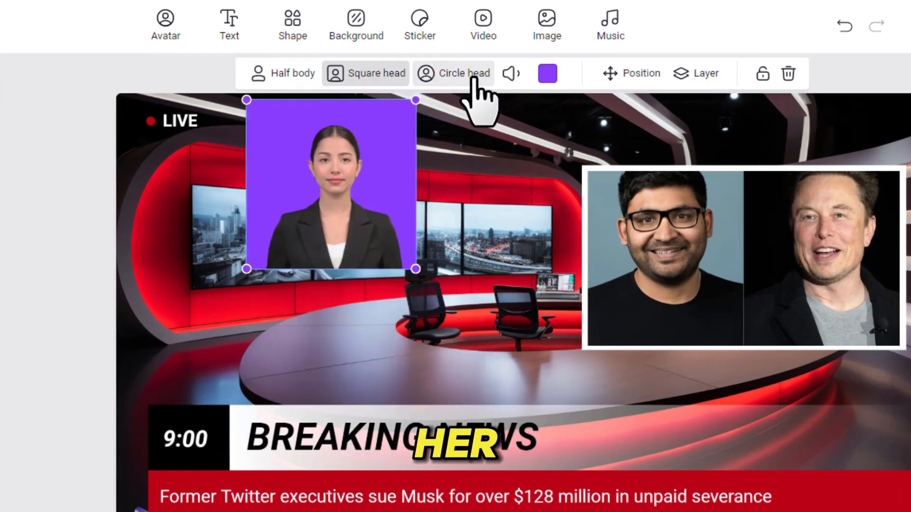
click(465, 73)
click(287, 76)
drag(380, 258, 396, 238)
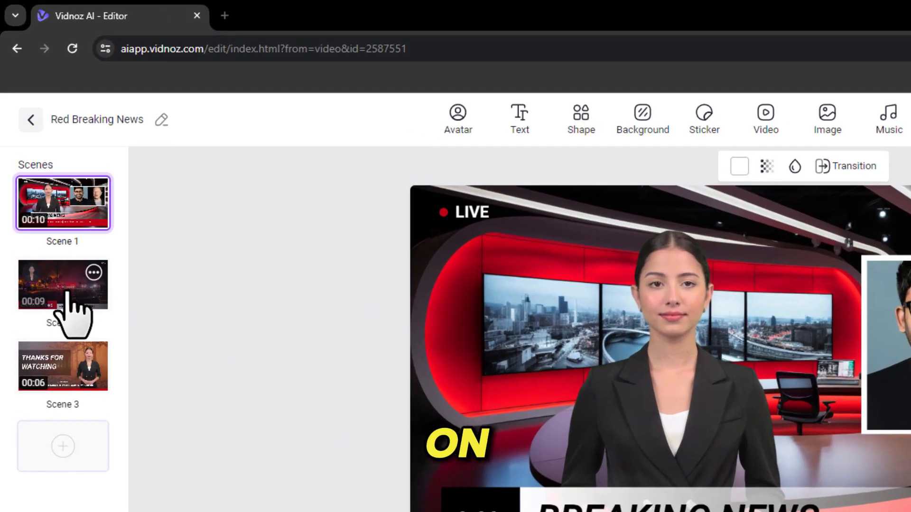
- Replace Scene 2's speech text with the article's body paragraphs on the lawsuit, and retitle its banner with a headline on Musk and 128 million
click(67, 291)
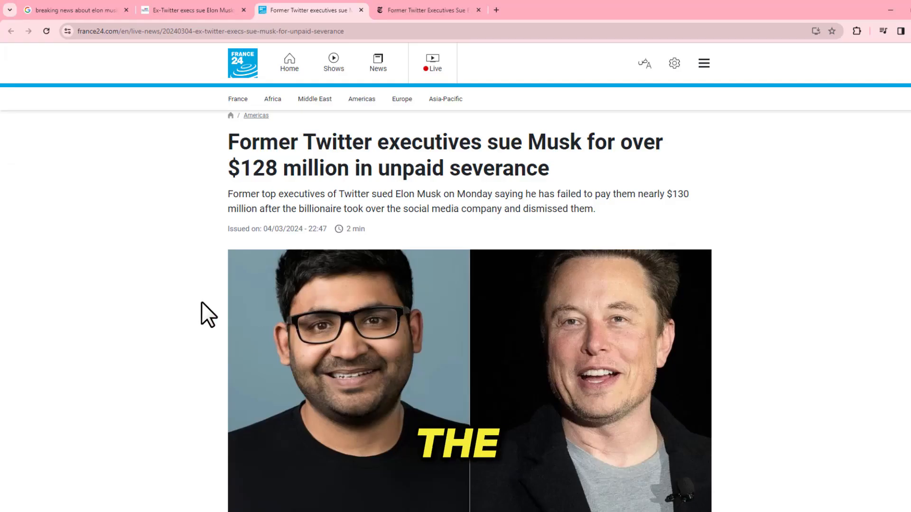
scroll(202, 301, down, 7)
drag(261, 241, 320, 338)
right_click(320, 287)
click(340, 296)
key(alt+Tab)
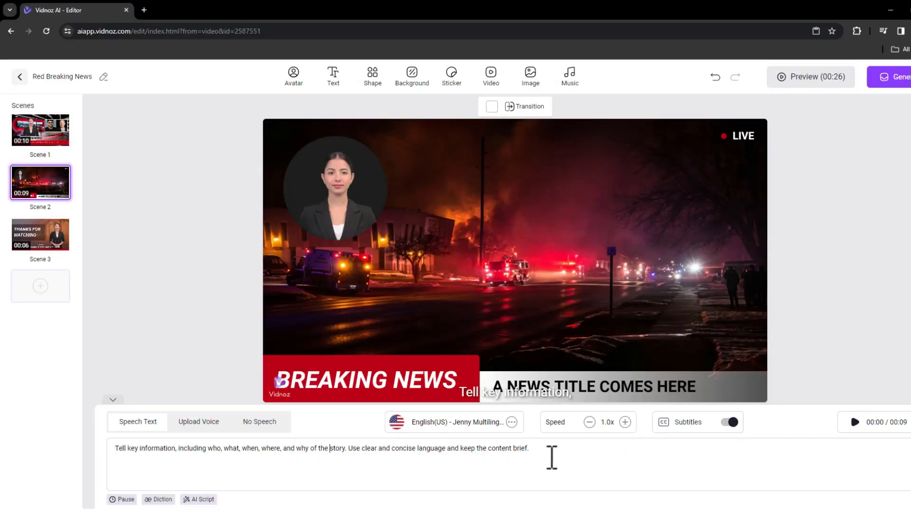
key(ctrl+v)
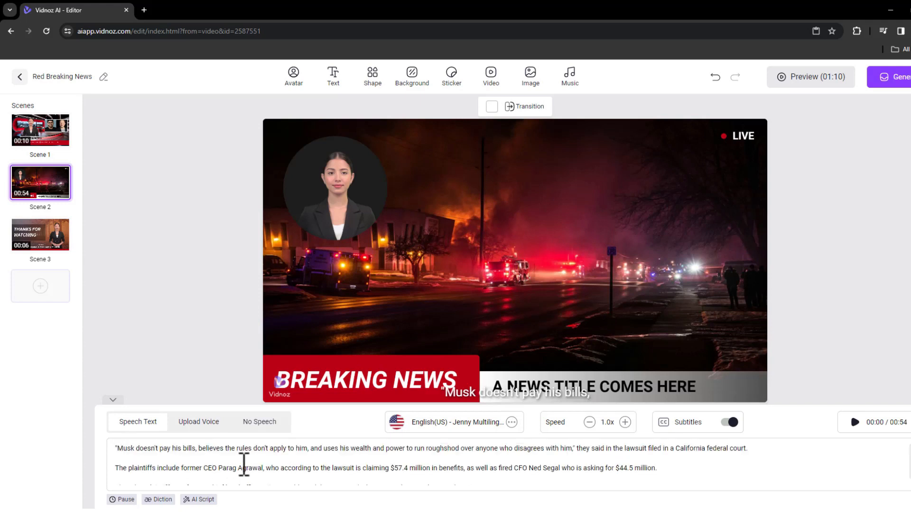
click(657, 385)
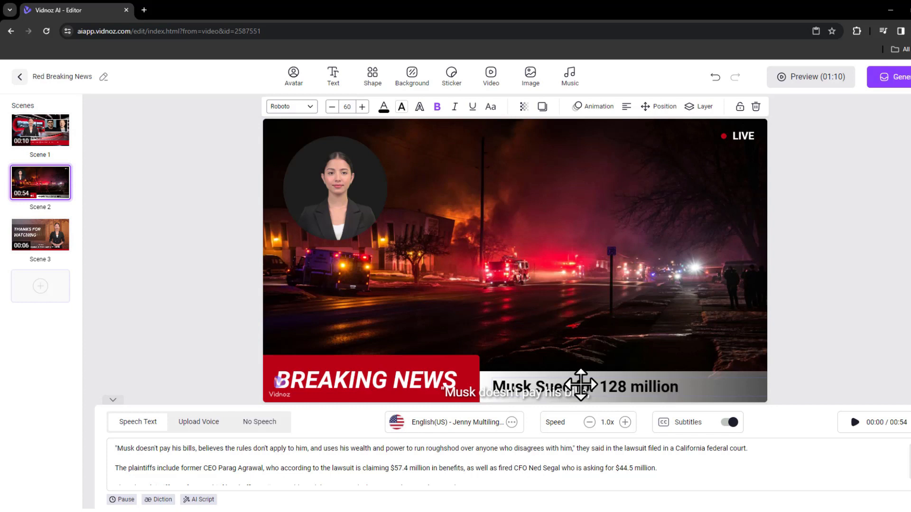
- Capitalize "Million" in Scene 2's banner headline and replace the fire background with the uploaded Musk summit photo, positioned to fill the frame
click(649, 390)
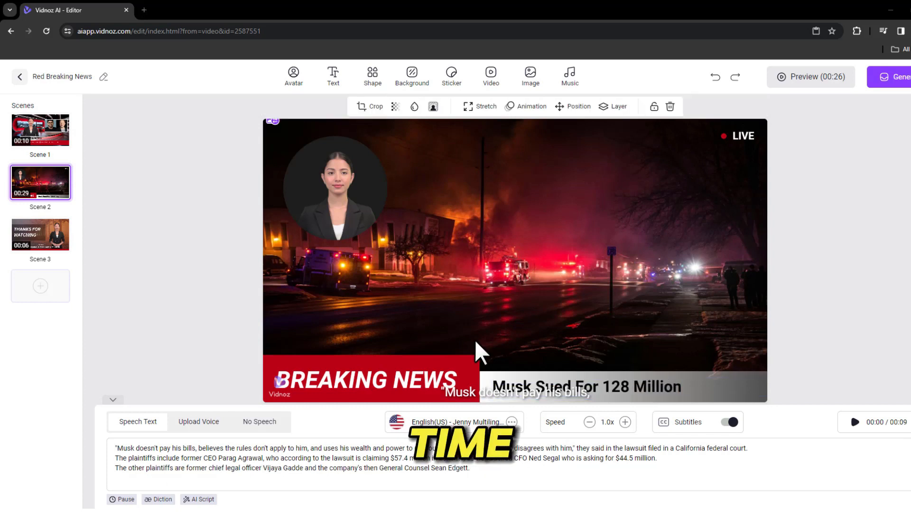
click(275, 122)
click(574, 183)
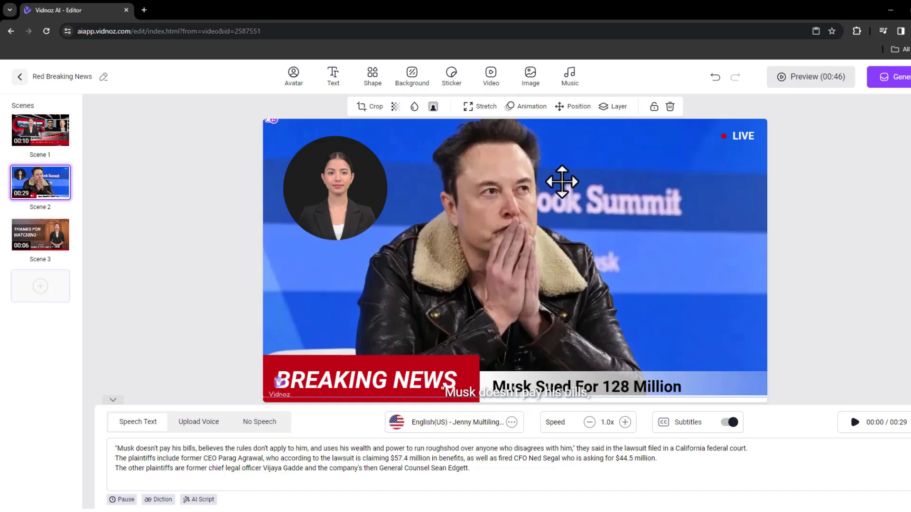
drag(630, 250, 634, 256)
- Move Scene 2's subtitles off the banner to the upper part of the picture, and play the scene
click(564, 380)
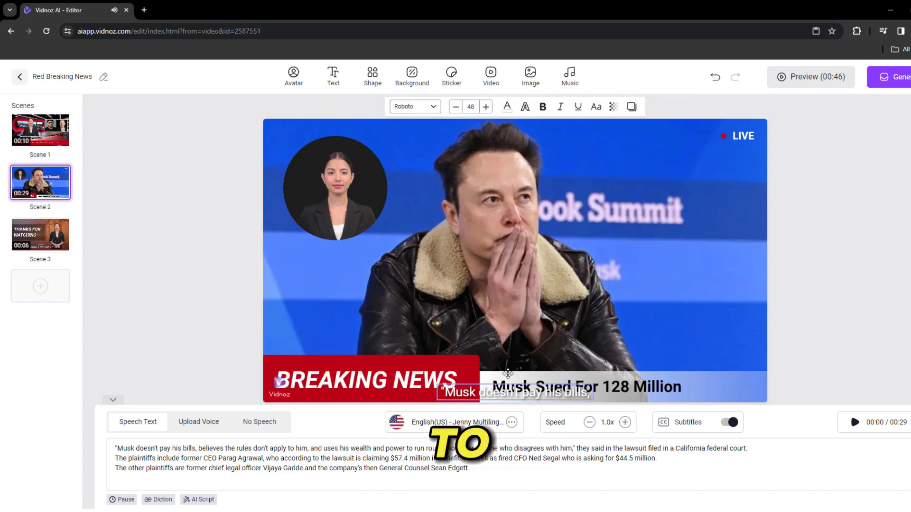
drag(536, 394, 531, 151)
click(852, 424)
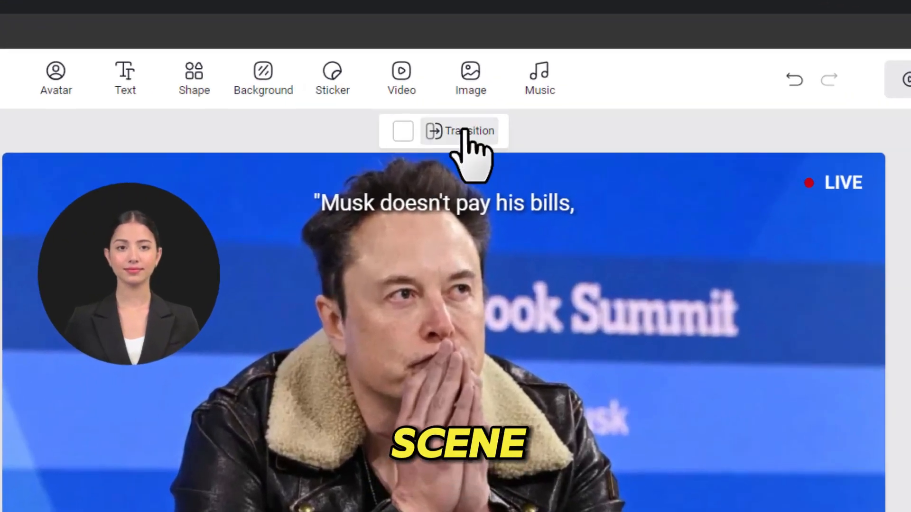
- View the available transitions for Scene 2 and duplicate the scene
click(524, 106)
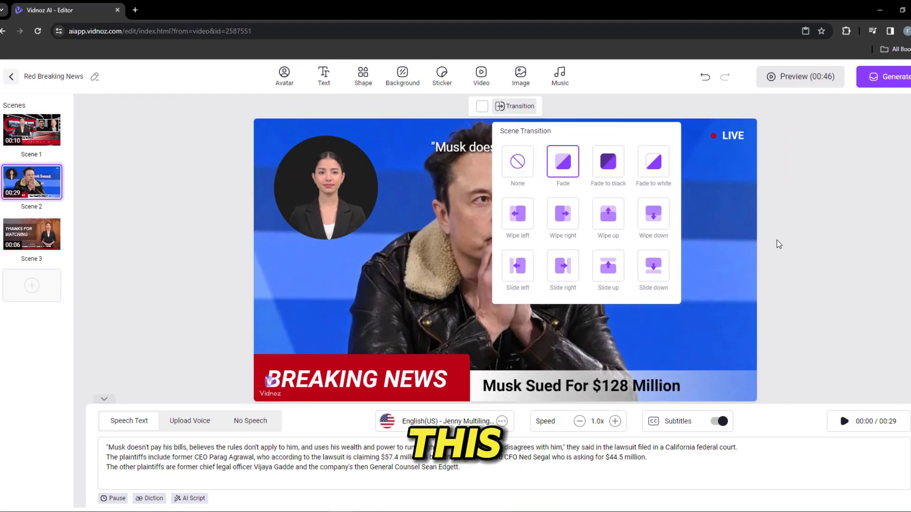
click(776, 240)
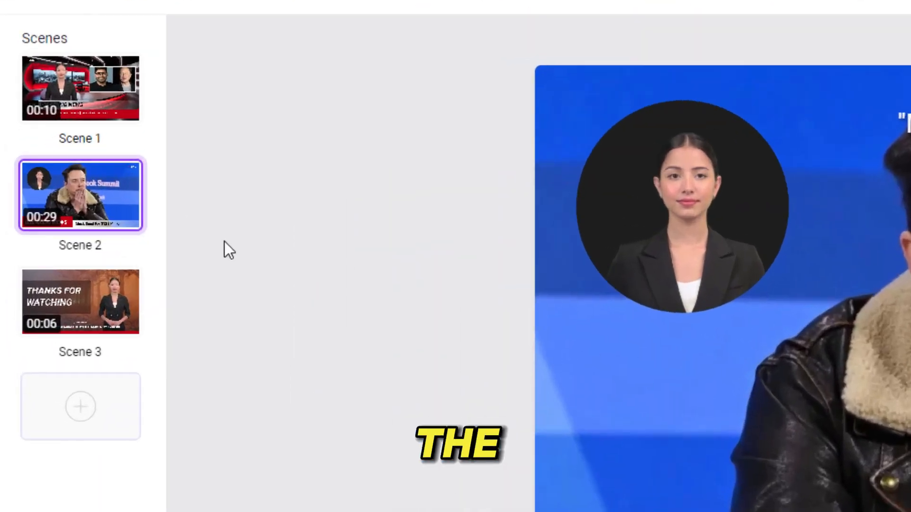
mouse_move(107, 197)
click(138, 186)
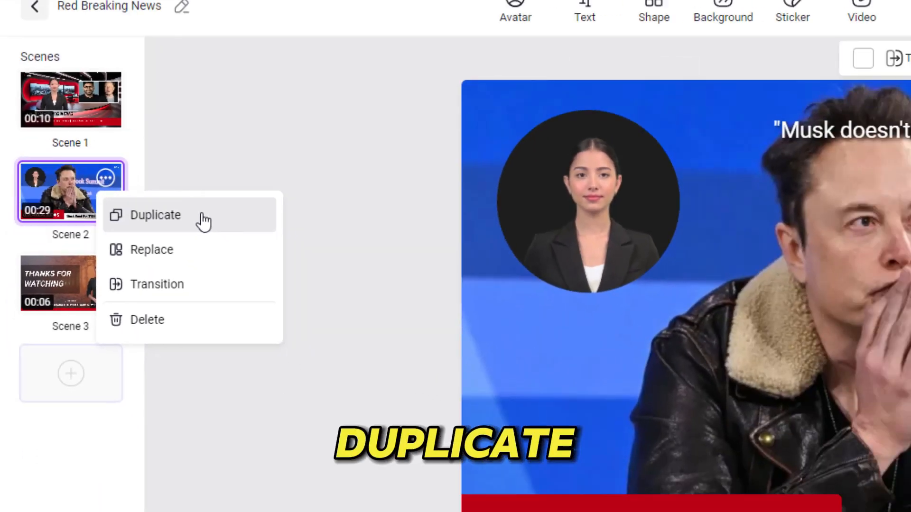
click(272, 237)
- Replace the duplicated scene's speech text with the article's paragraphs on the October 2022 terminations and the biography cited in the suit
mouse_move(62, 239)
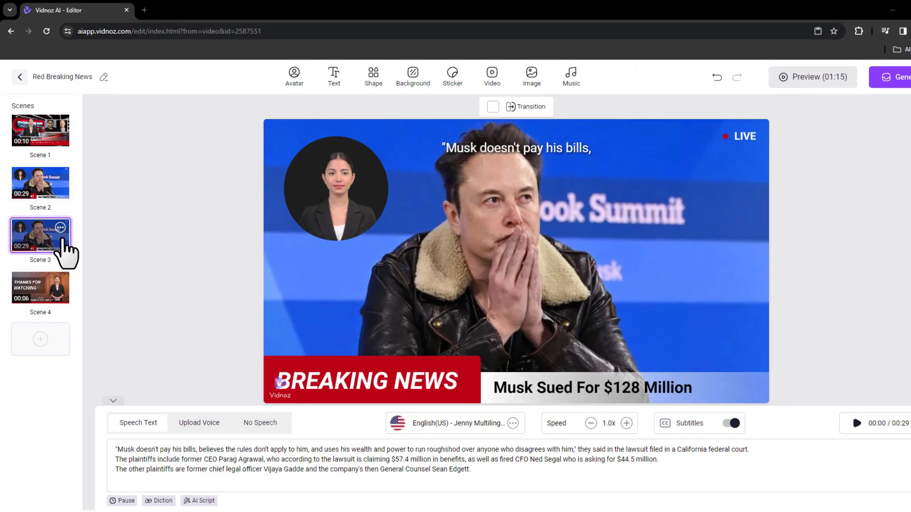
drag(472, 470, 114, 449)
click(363, 457)
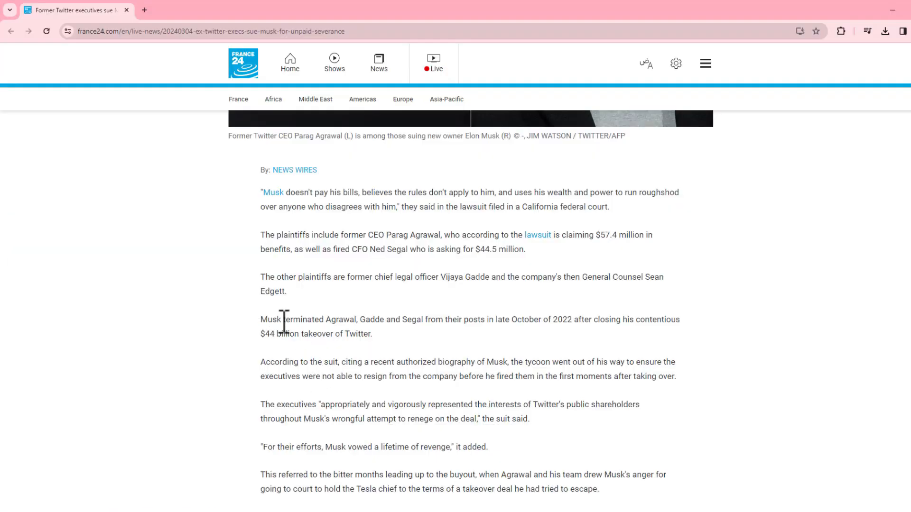
drag(261, 320, 685, 386)
right_click(377, 340)
click(386, 357)
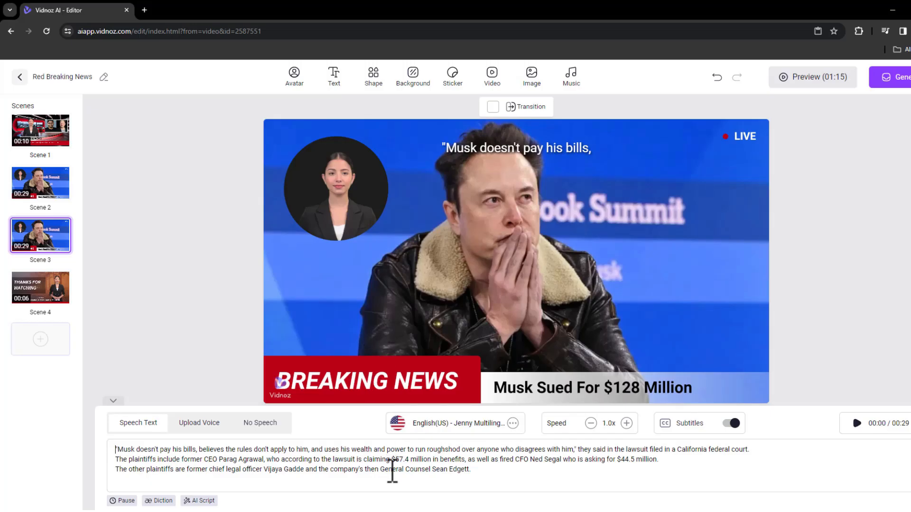
drag(472, 469, 158, 454)
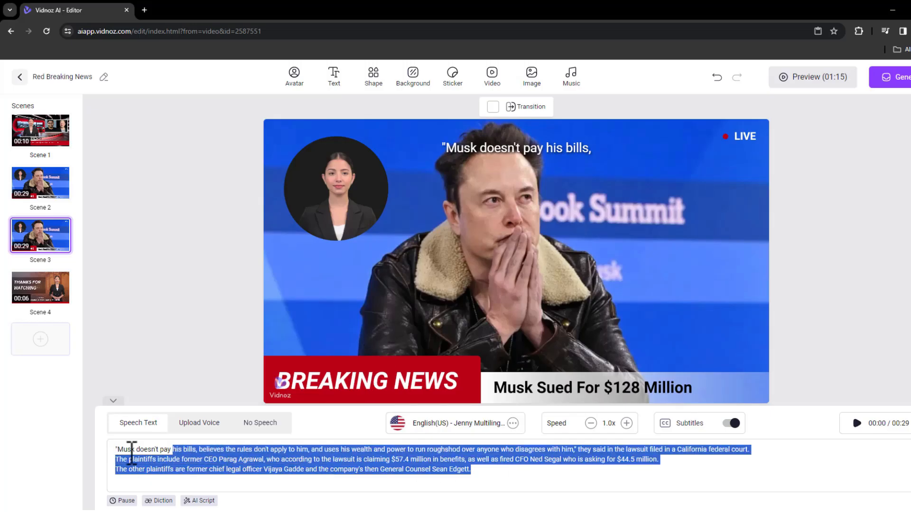
text(Musk terminated Agrawal, Gadde and Segal from their posts in late October of 2022 after closing the contentious $44 billion takeover of Twitter.  According to the suit, citing a recent authorized biography of Musk, the tycoon went out of his way to ensure the executives were not able to resign from the company before he fired them in the first moments after taking over.)
- Replace Scene 3's background with the yellow Twitter-bird image of Musk and the former CEO, fit it to the frame, and play the scene
click(569, 274)
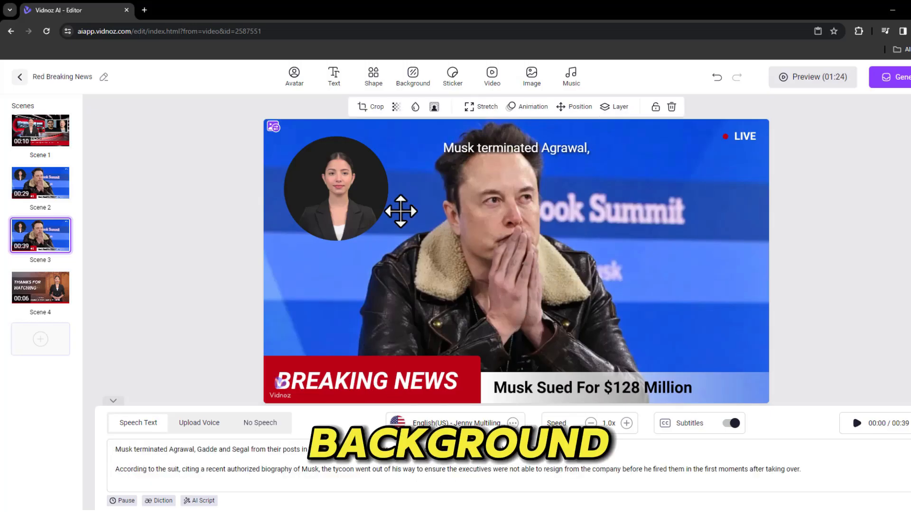
click(273, 127)
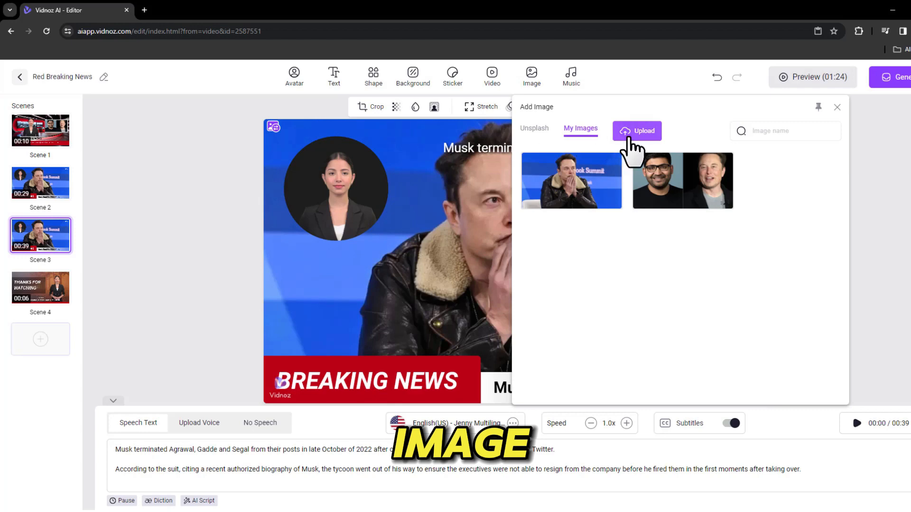
click(657, 185)
drag(618, 256, 620, 257)
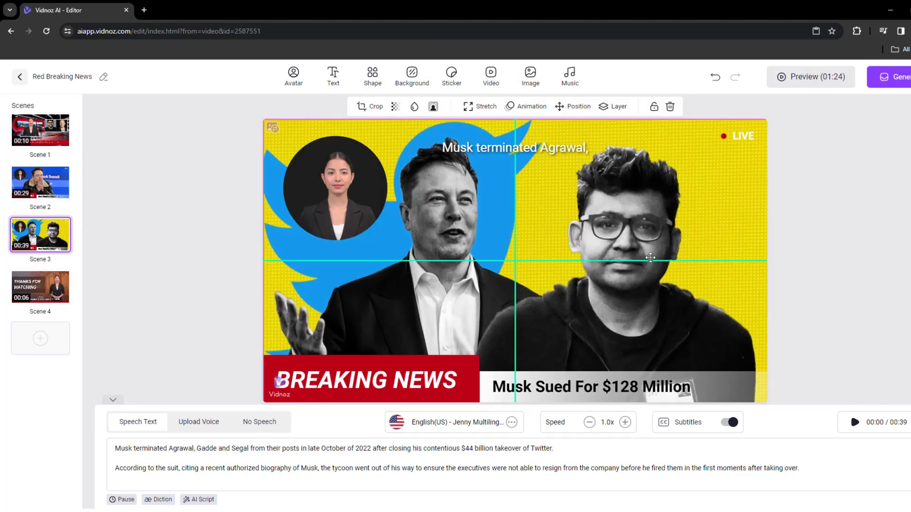
click(817, 280)
click(854, 423)
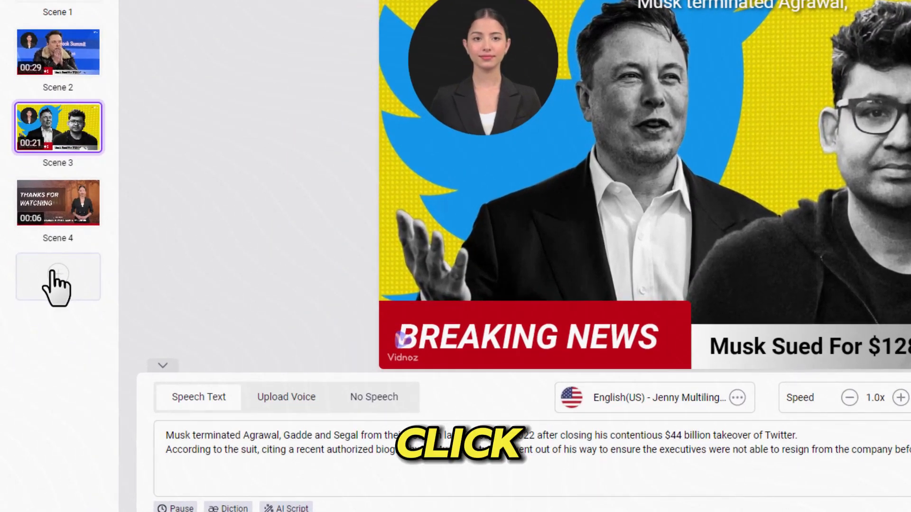
- Start adding a new scene, browse the stock templates and search them for "news"
click(37, 337)
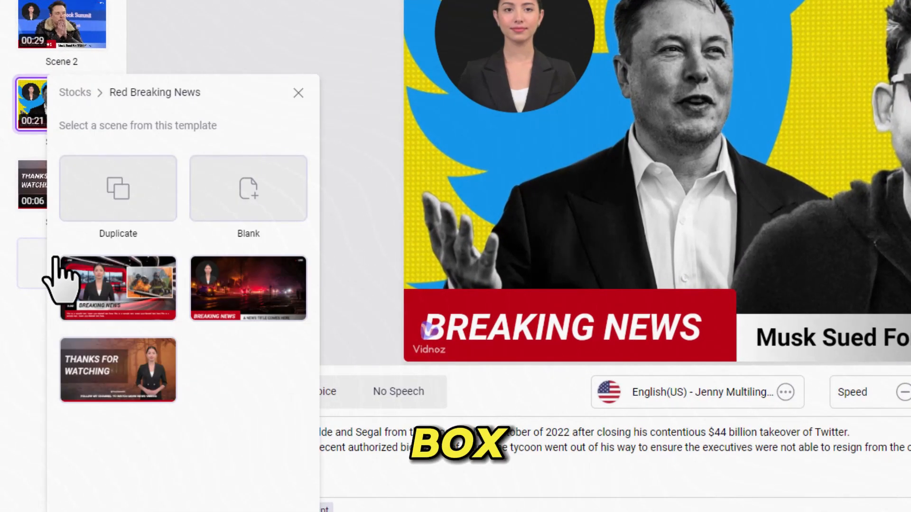
click(75, 93)
scroll(197, 296, down, 8)
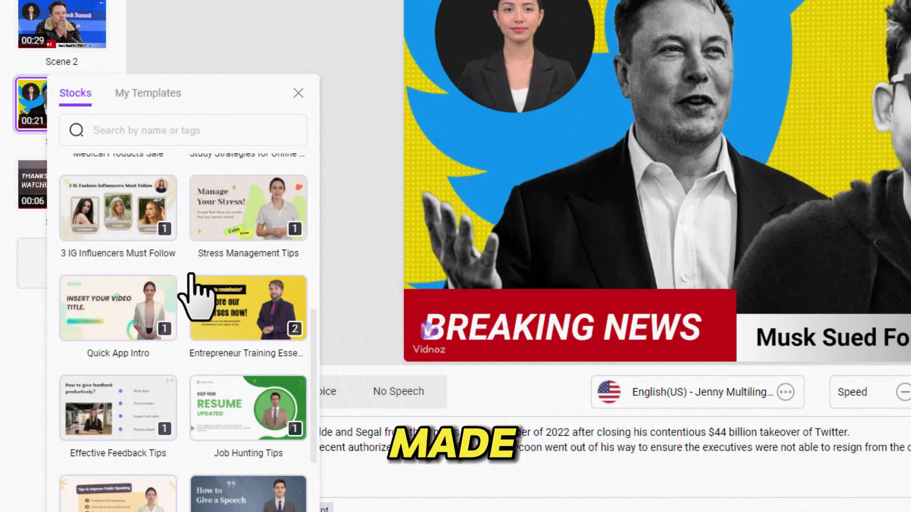
scroll(192, 296, up, 8)
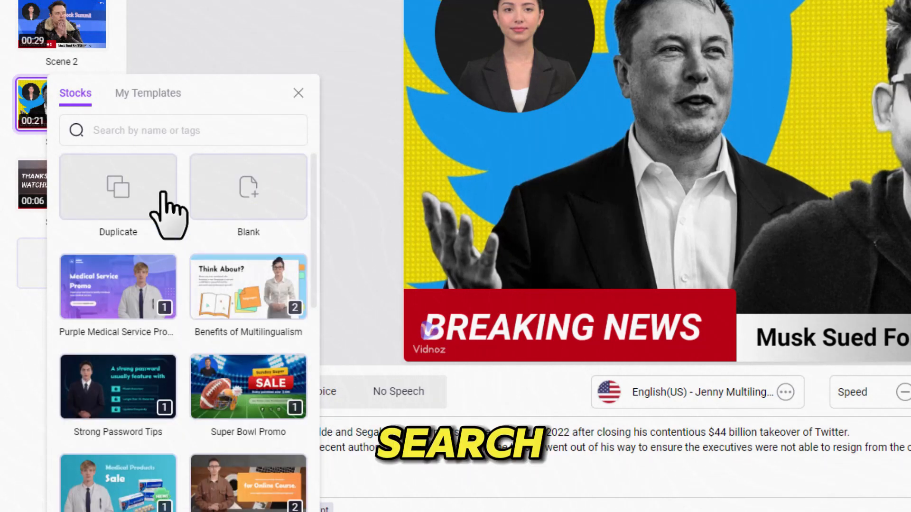
click(165, 138)
text(news)
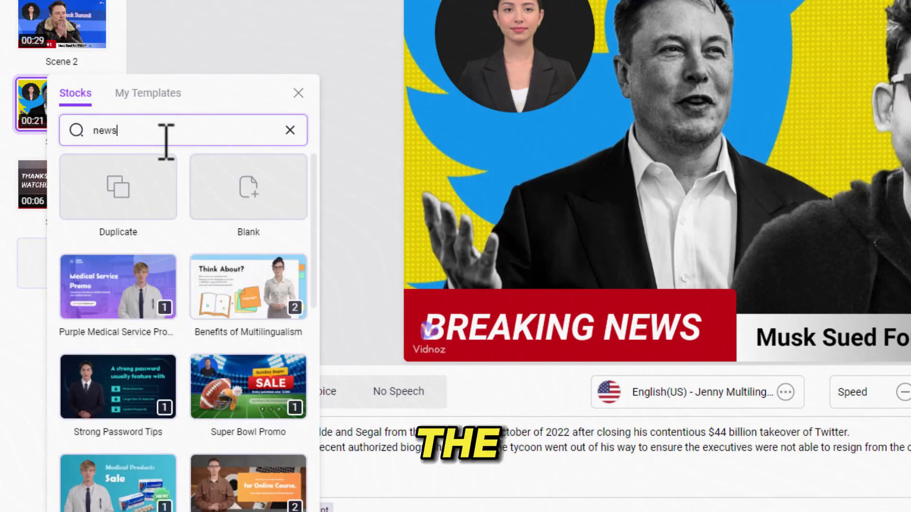
key(Return)
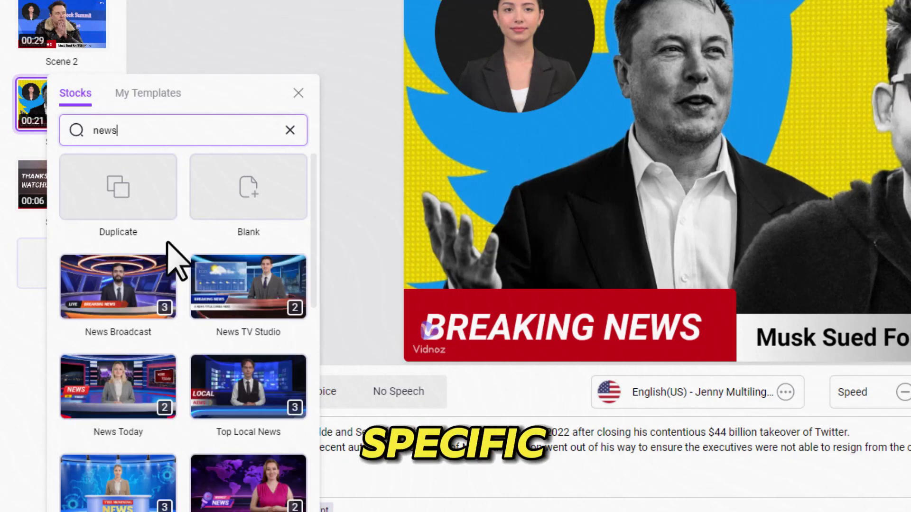
- Add the news-studio and live-footage scene from the CEO Appointments News template
scroll(175, 259, down, 6)
scroll(179, 264, down, 5)
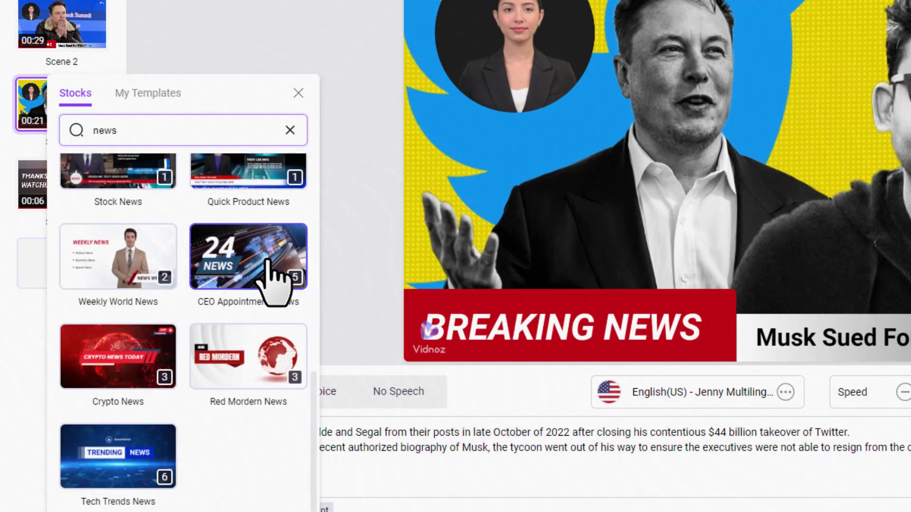
click(271, 280)
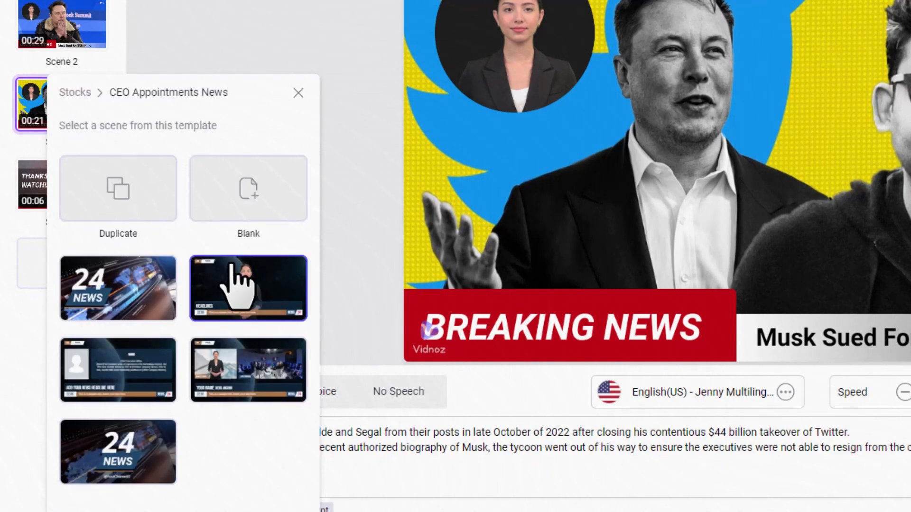
click(249, 376)
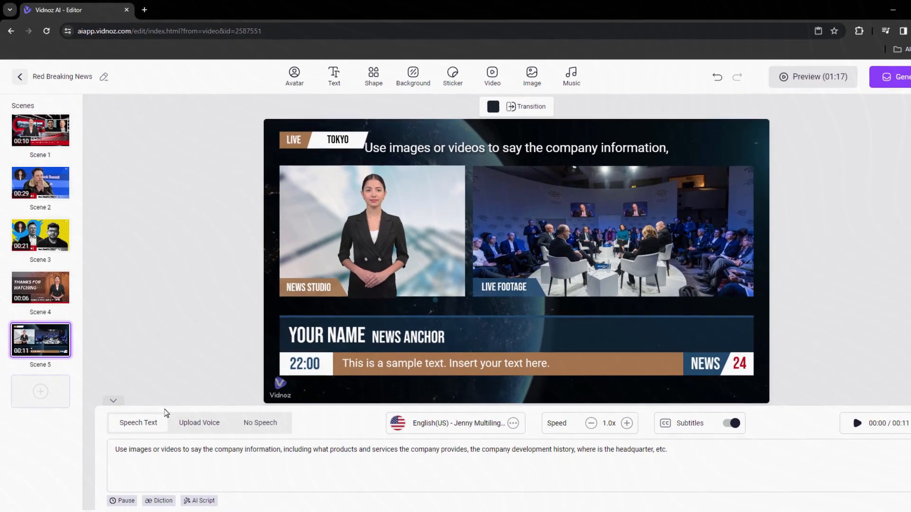
- Copy the color code bc0014 from the red headline bar in Scene 1 for use on Scene 5's brown bar
click(568, 365)
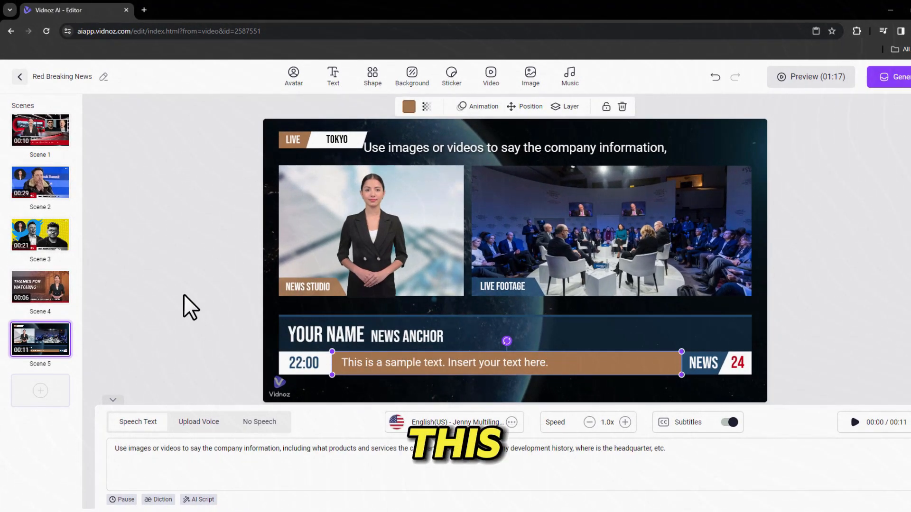
click(55, 140)
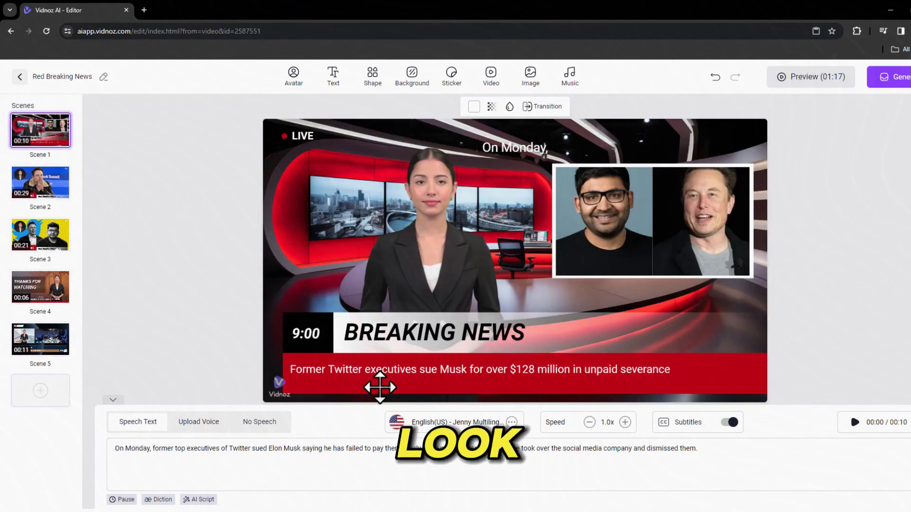
click(380, 387)
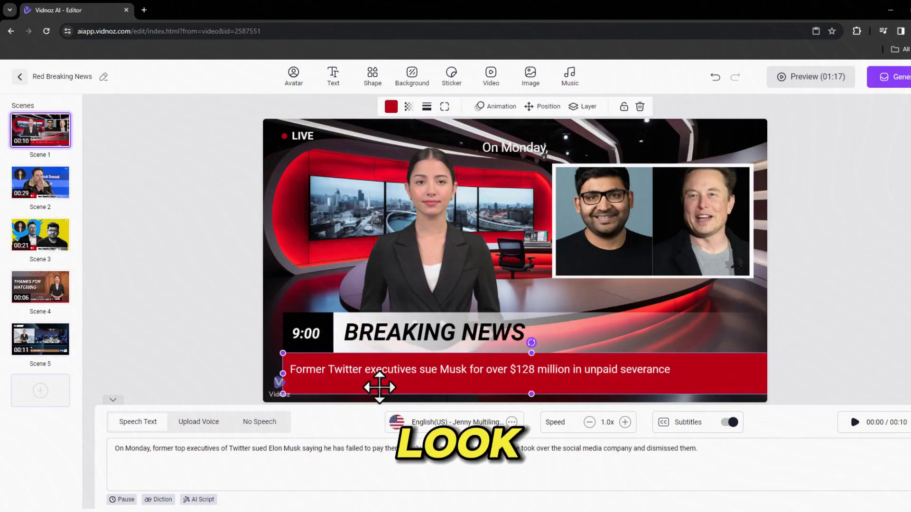
click(391, 106)
double_click(420, 237)
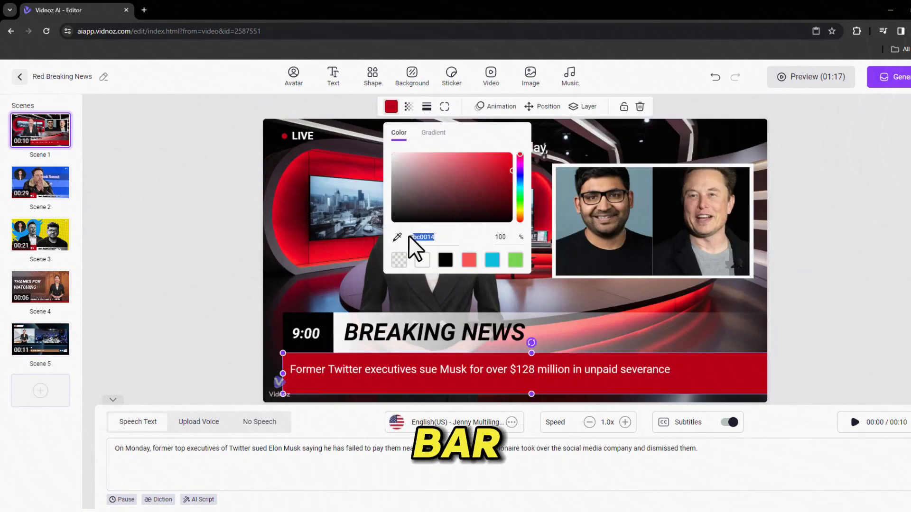
right_click(422, 236)
click(459, 286)
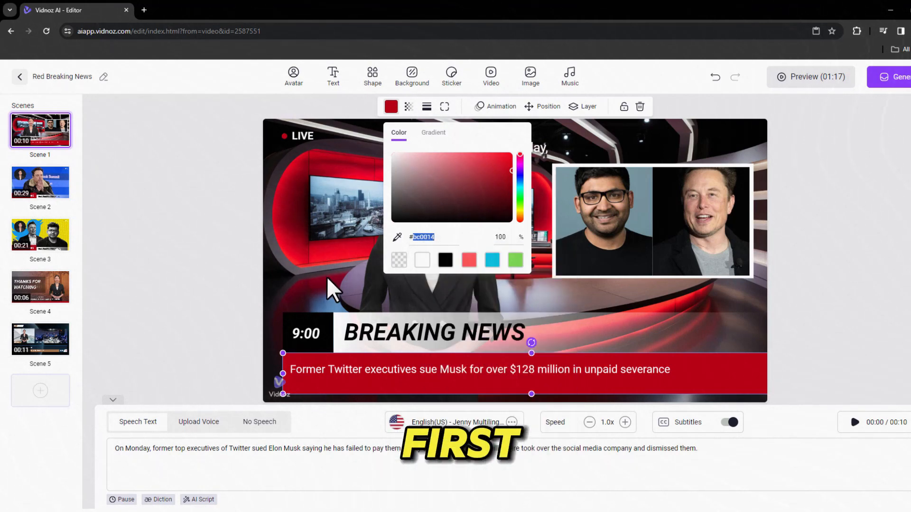
- Set the fill color of Scene 5's brown sample-text bar to #bc0014
click(57, 332)
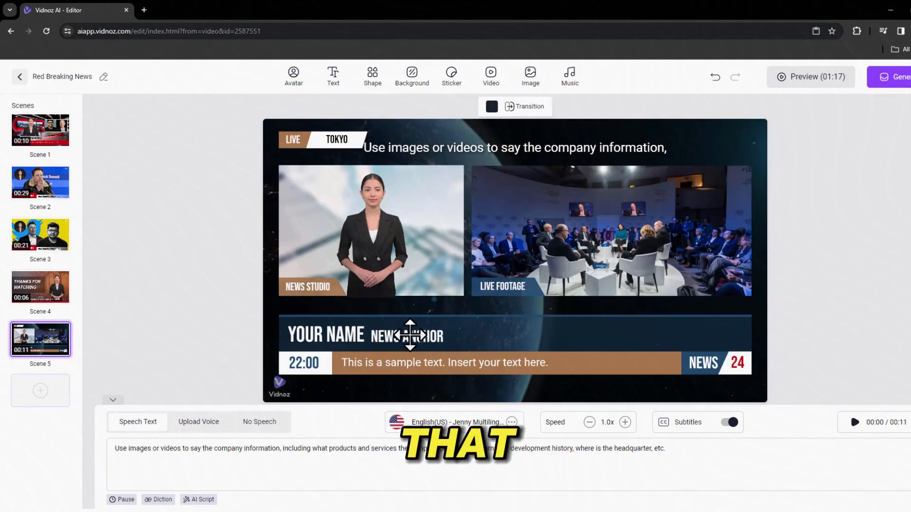
click(554, 355)
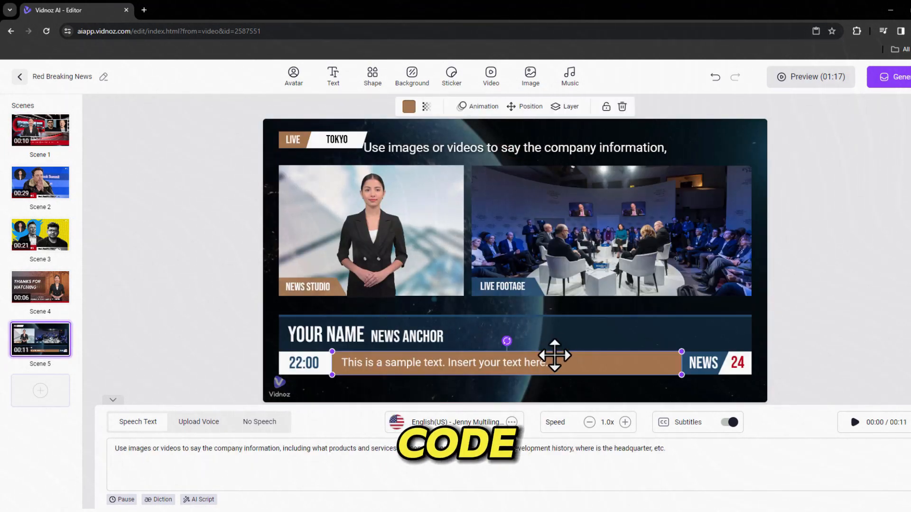
click(409, 107)
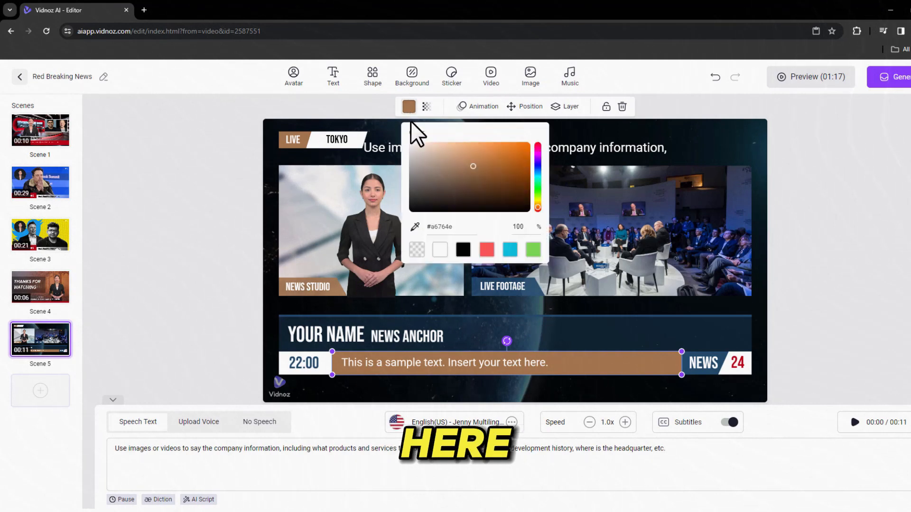
right_click(443, 227)
click(471, 286)
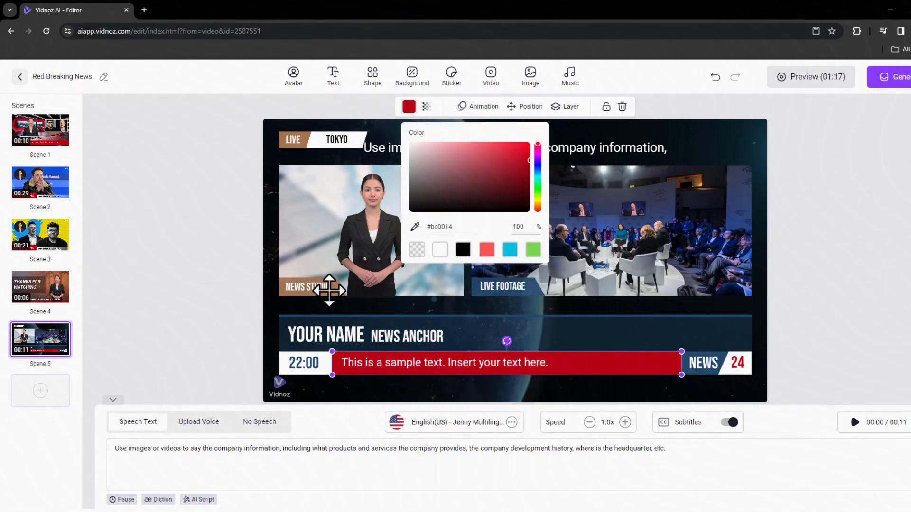
click(119, 325)
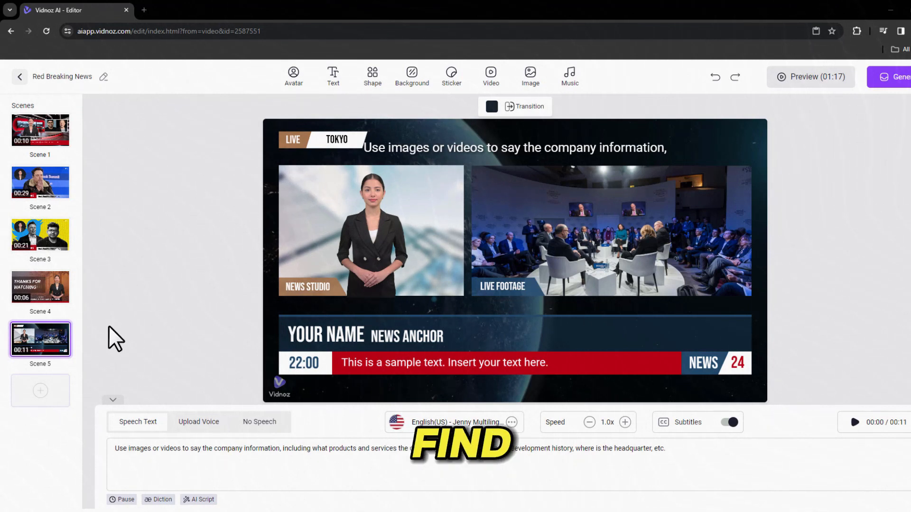
- Move the new scene ahead of the "Thanks for watching" scene and remove its TOKYO label with the white shape behind it
mouse_move(43, 341)
drag(46, 338, 44, 275)
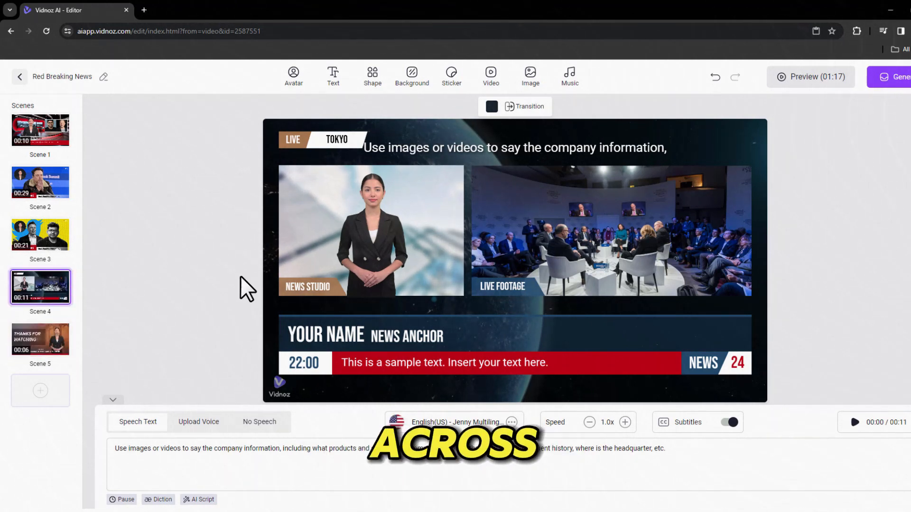
double_click(322, 141)
click(306, 140)
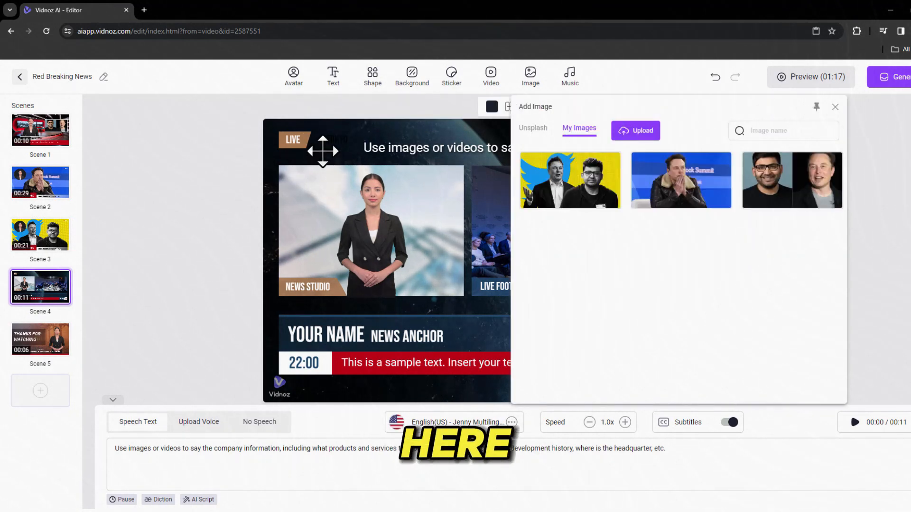
- Remove the brown shape behind Scene 4's LIVE label and align the label with the news-studio image's outer edge
click(305, 135)
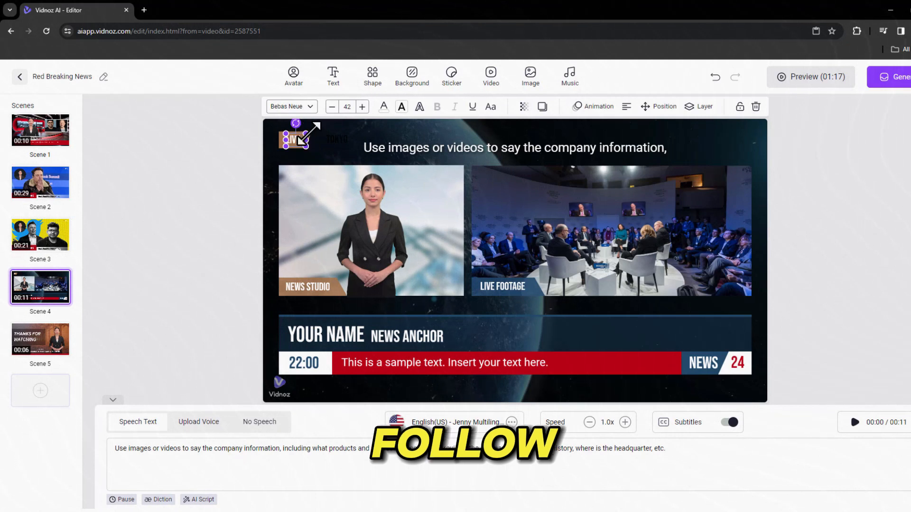
click(295, 142)
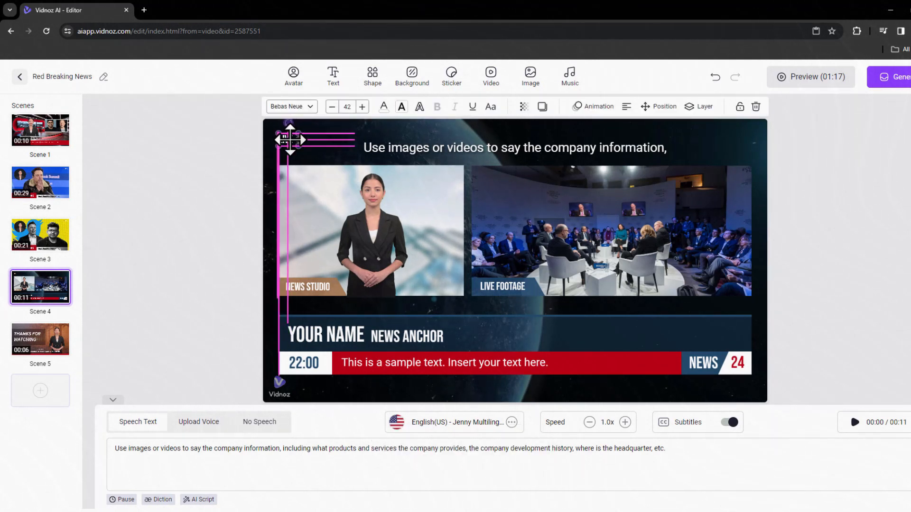
click(235, 190)
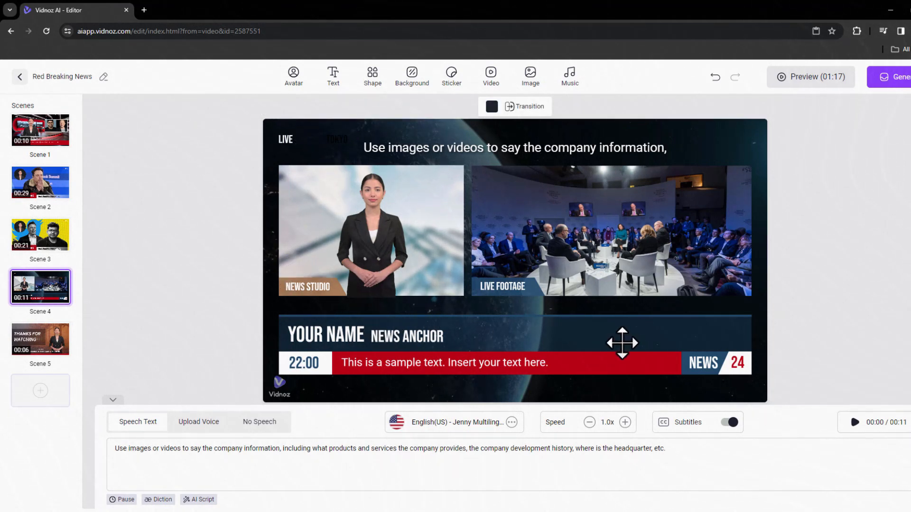
- Replace the brown shape behind the NEWS STUDIO label with a copy of the blue shape behind LIVE FOOTAGE
click(343, 294)
click(280, 291)
key(Delete)
click(529, 291)
click(536, 291)
right_click(536, 291)
click(562, 306)
right_click(299, 272)
click(333, 305)
drag(525, 268, 326, 294)
- Align the copied blue shape with the studio image's lower corner and layer it behind the NEWS STUDIO text
right_click(339, 292)
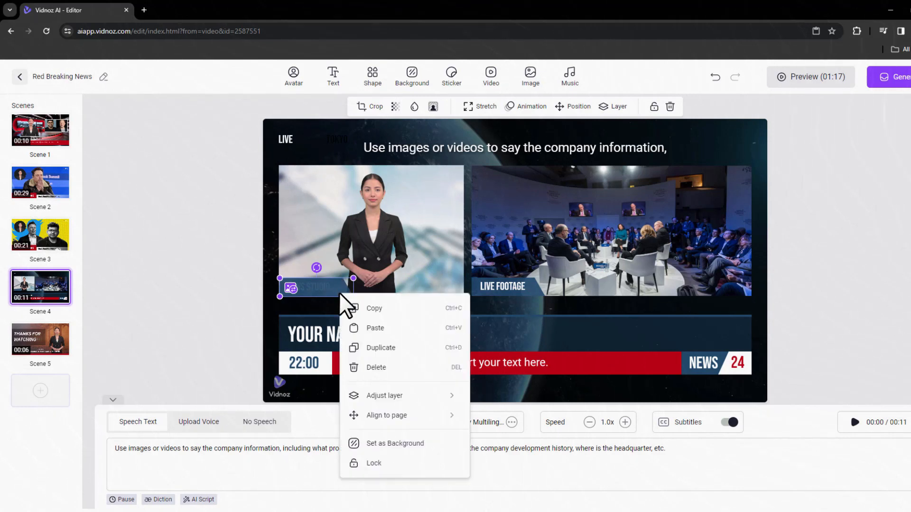
mouse_move(415, 397)
click(525, 441)
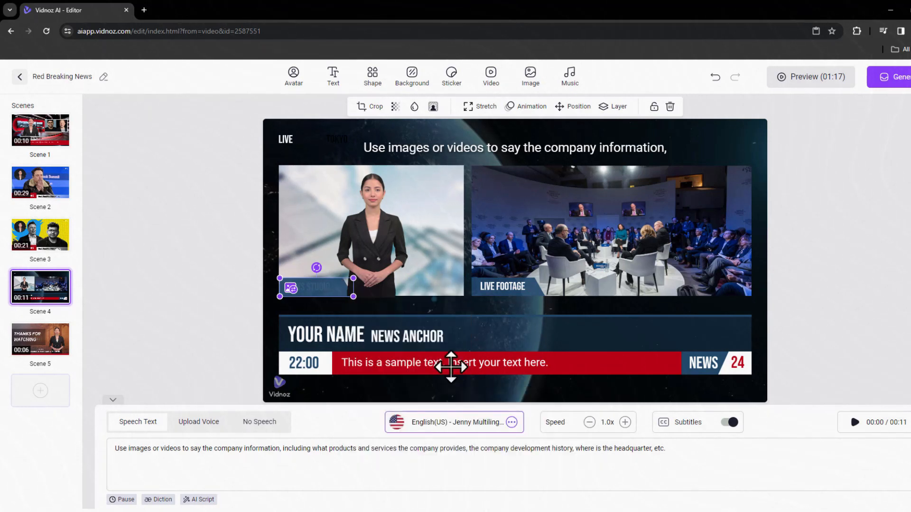
click(299, 277)
drag(299, 277, 302, 281)
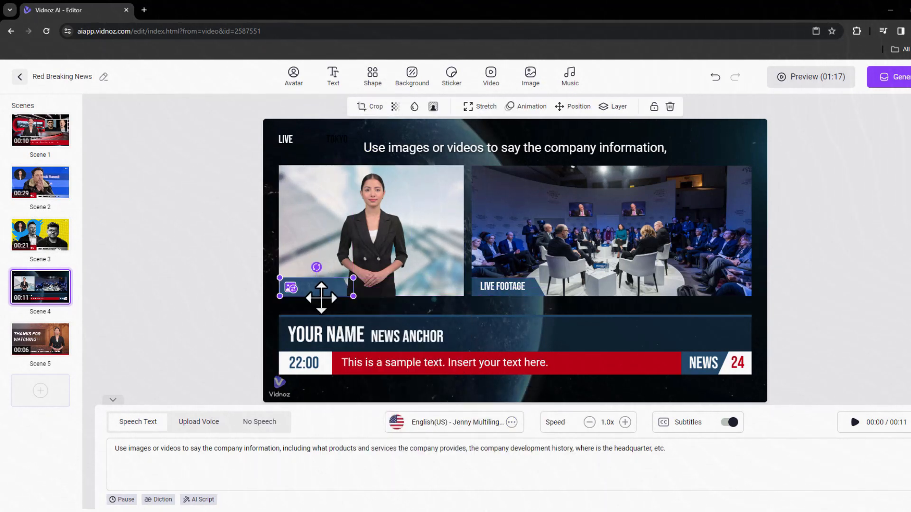
click(613, 106)
click(649, 192)
click(337, 283)
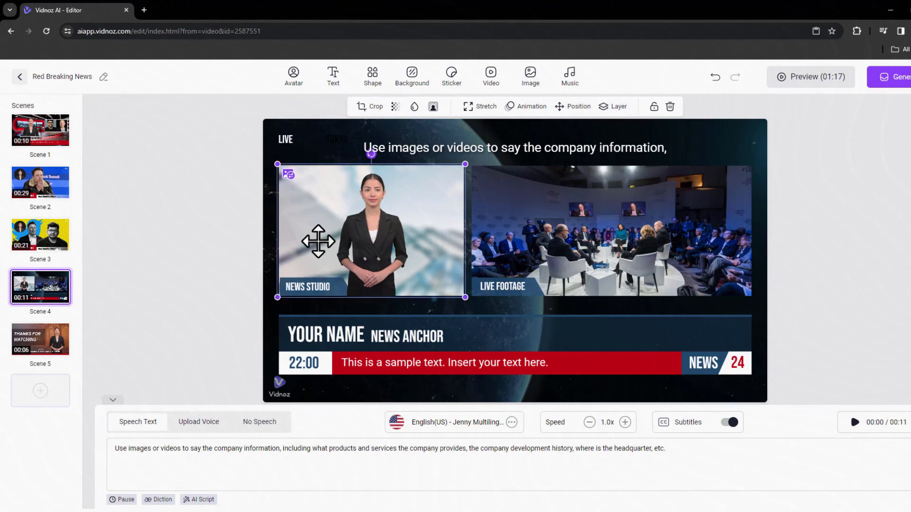
click(264, 294)
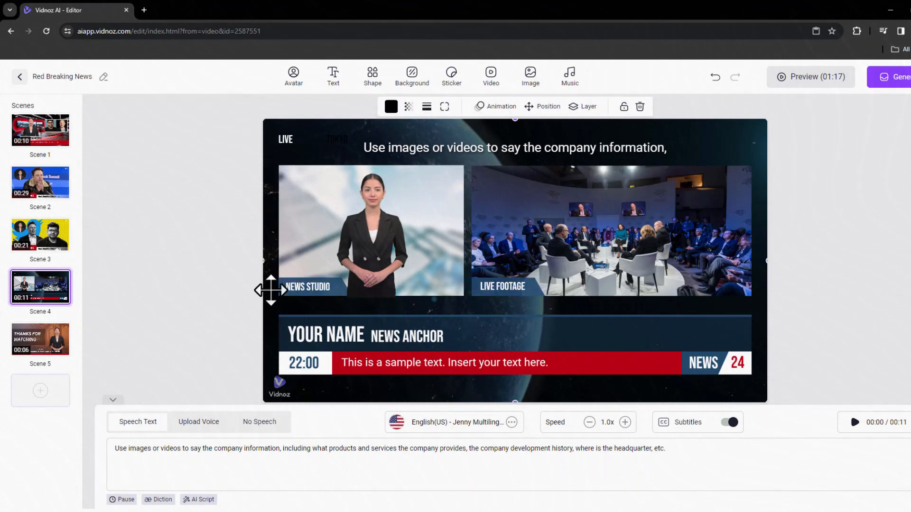
- Set the clock text to 9:00 and delete the YOUR NAME and NEWS ANCHOR texts with the panel behind them
click(298, 364)
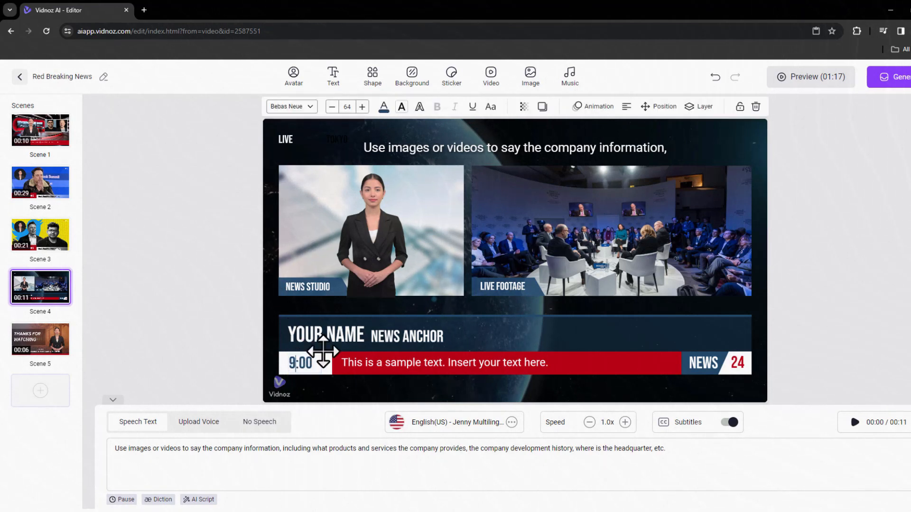
click(332, 334)
key(Delete)
click(332, 334)
key(Delete)
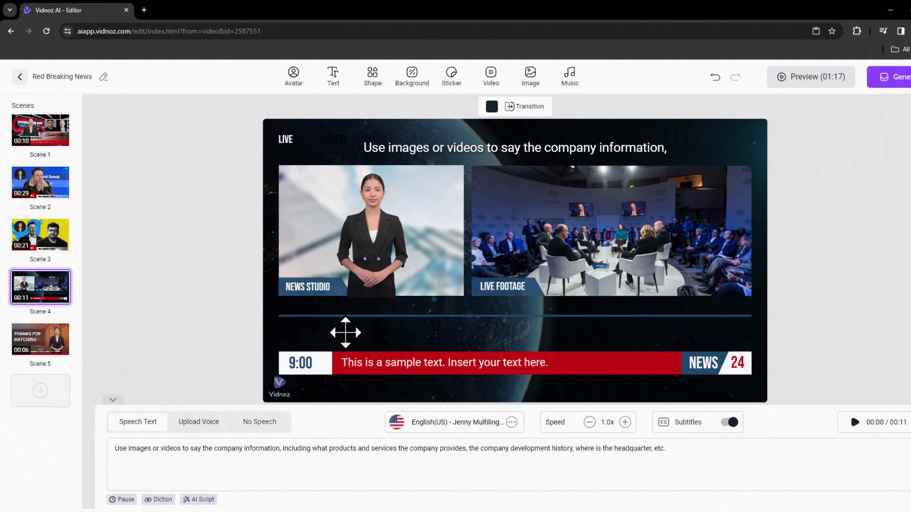
- Move the subtitle into the empty space between the thin blue line and the red headline bar
drag(481, 150, 478, 327)
click(453, 314)
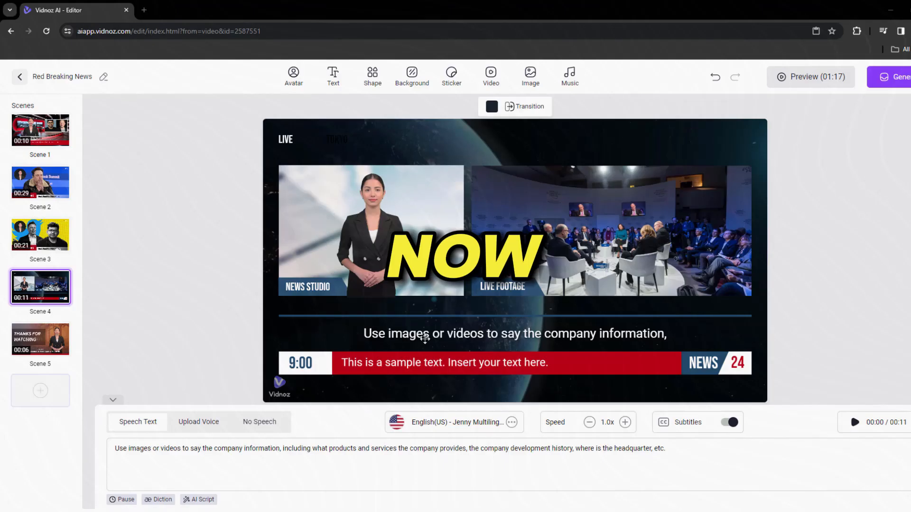
click(432, 336)
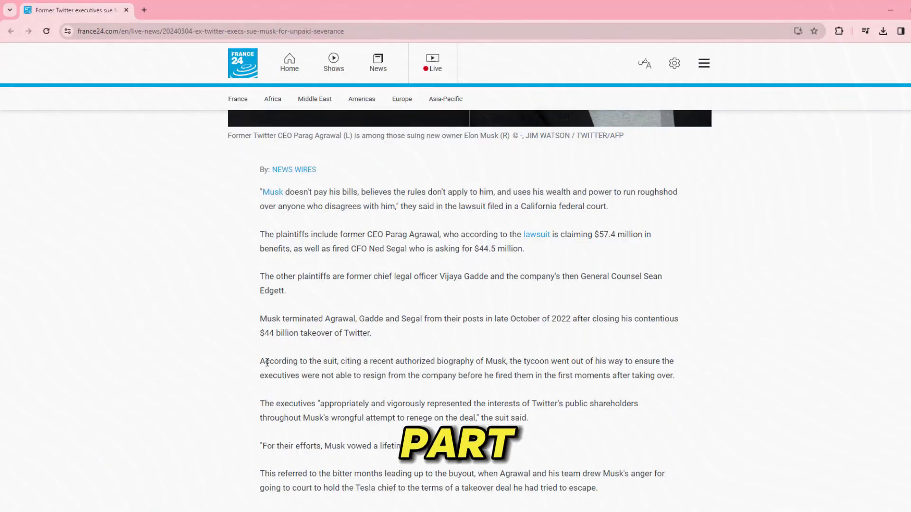
- Copy the France 24 article's two paragraphs from "The executives" through "it added."
drag(260, 407, 493, 417)
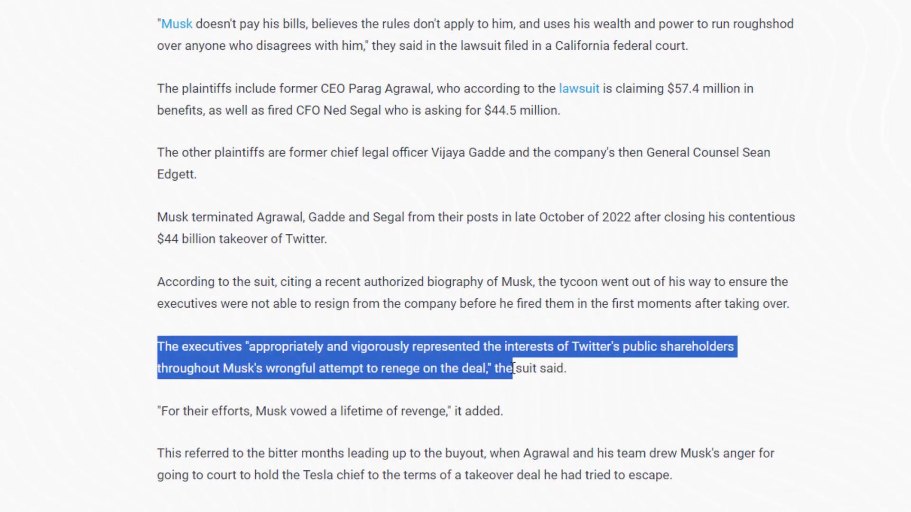
drag(513, 369, 546, 385)
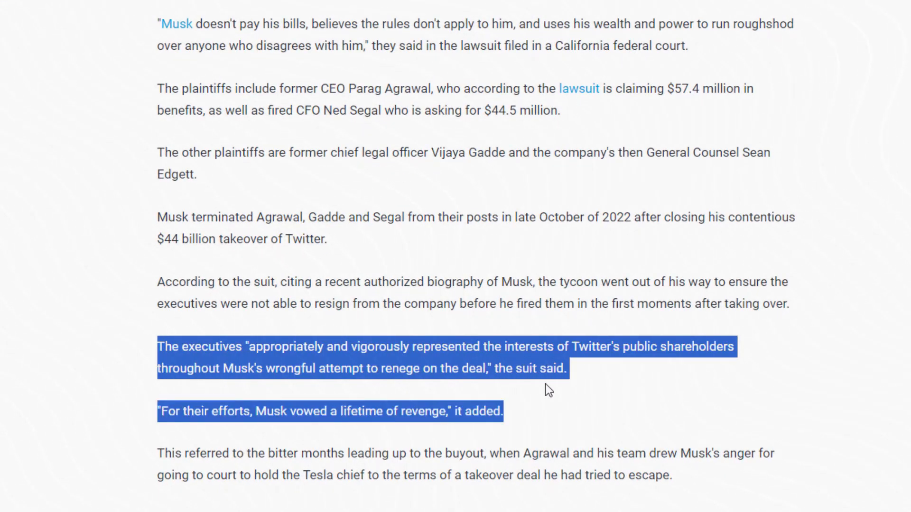
right_click(490, 342)
click(547, 153)
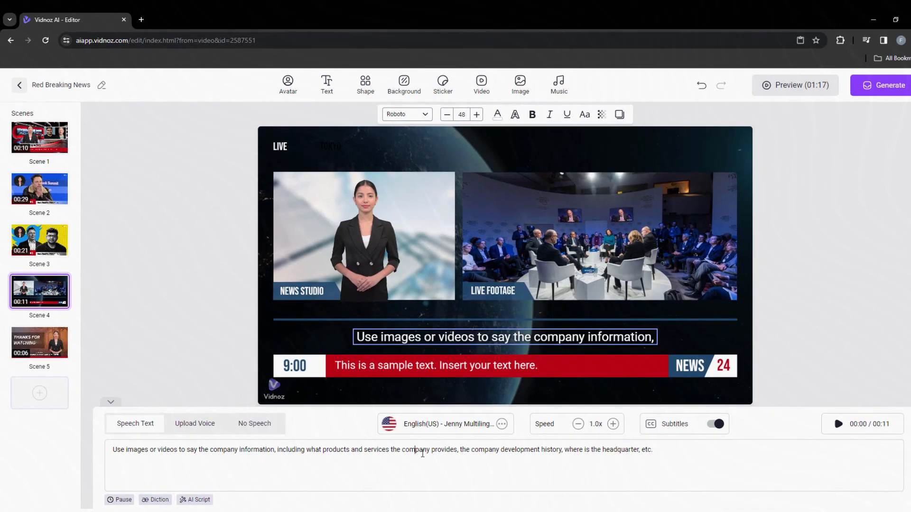
- Replace Scene 4's speech text with the copied article paragraphs, adding a comma after "The executives"
triple_click(418, 447)
key(ctrl+v)
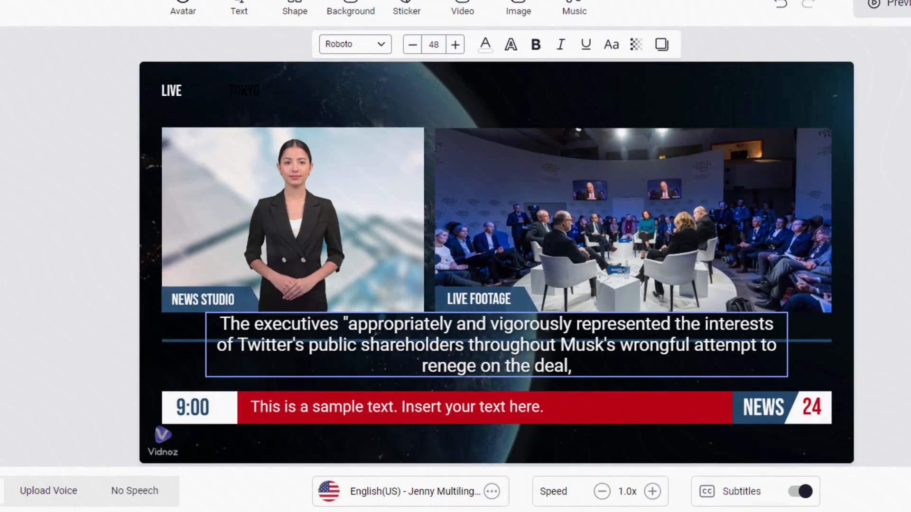
key(ctrl+z)
- Replace the live-footage image with the Musk and fired executives picture, fitted to the height of the studio image
click(667, 228)
click(667, 228)
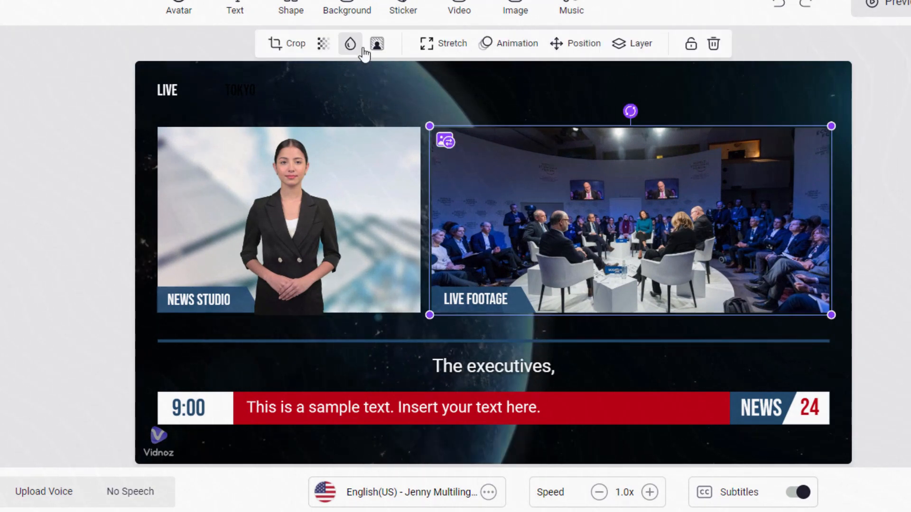
click(445, 141)
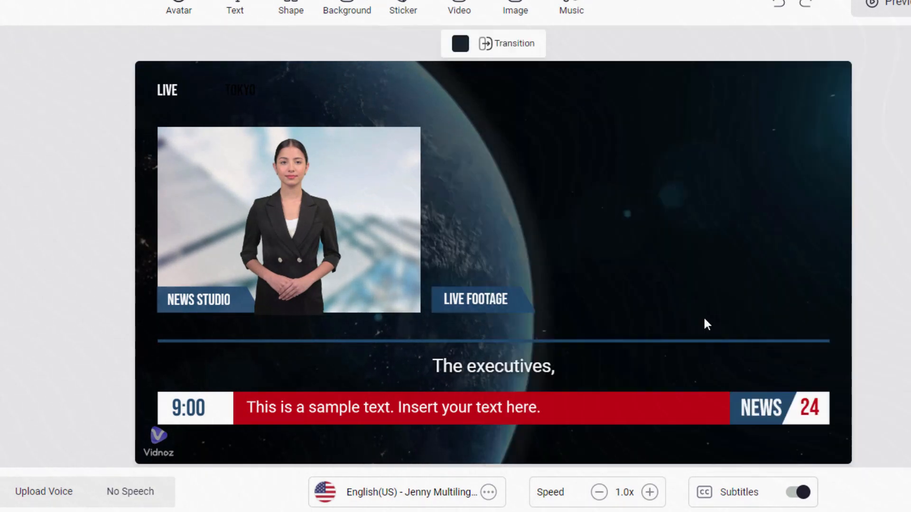
drag(825, 367, 749, 302)
drag(675, 266, 677, 268)
click(779, 280)
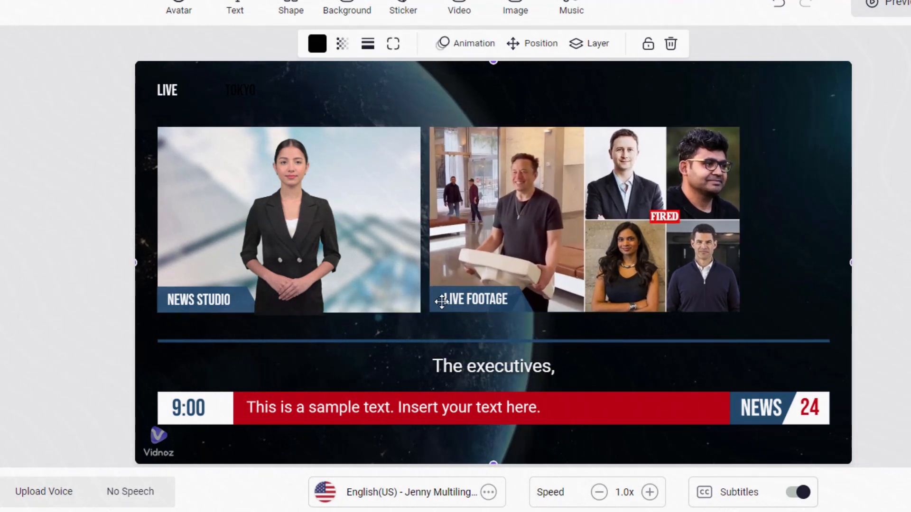
- Change the LIVE FOOTAGE label to TWITTER EXECS and enlarge the studio and executives images
click(457, 300)
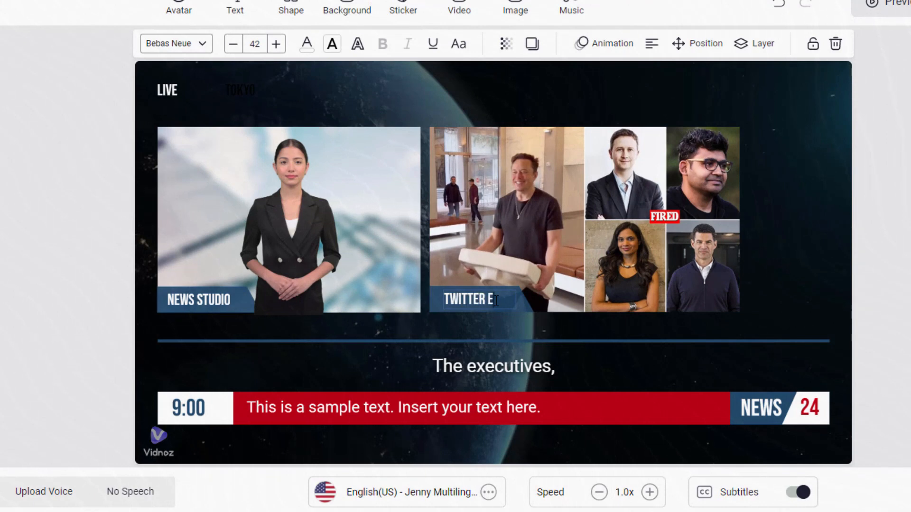
drag(496, 300, 490, 300)
click(508, 323)
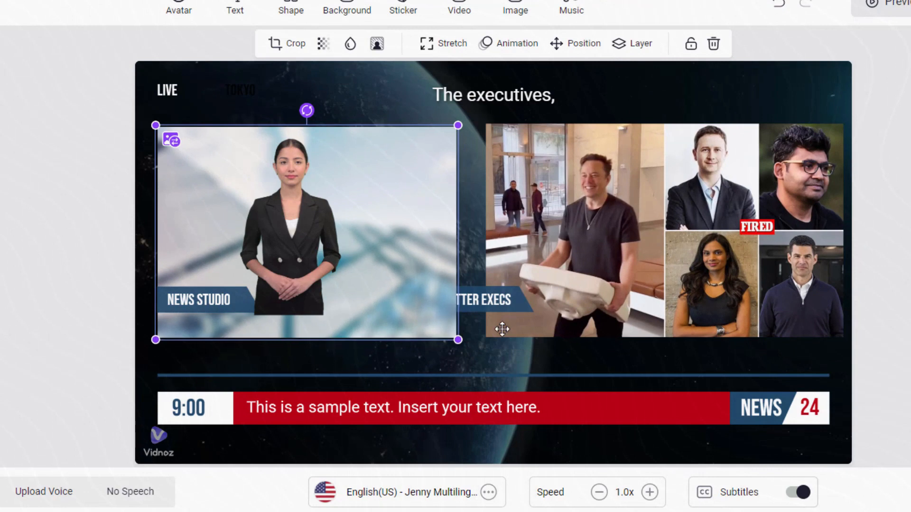
- Move the TWITTER EXECS and NEWS STUDIO labels with their blue shapes down to the lower edges of their images
drag(522, 307, 580, 332)
drag(493, 300, 534, 326)
drag(232, 304, 232, 329)
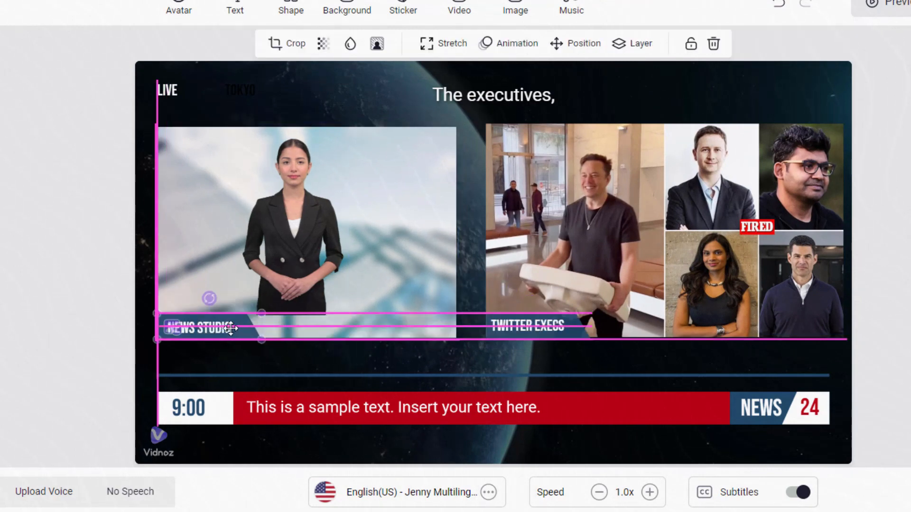
drag(593, 308, 574, 311)
drag(506, 326, 508, 328)
- Fine-tune the sizes of the studio and executives images and the placement of their labels so both line up
click(597, 327)
drag(826, 342, 821, 339)
drag(555, 323, 556, 324)
click(441, 328)
drag(457, 339, 460, 341)
drag(245, 331, 245, 332)
click(561, 333)
click(691, 326)
drag(820, 338, 822, 339)
- Move the thin blue line slightly up toward the images
click(517, 363)
click(512, 375)
drag(512, 376, 512, 367)
click(248, 344)
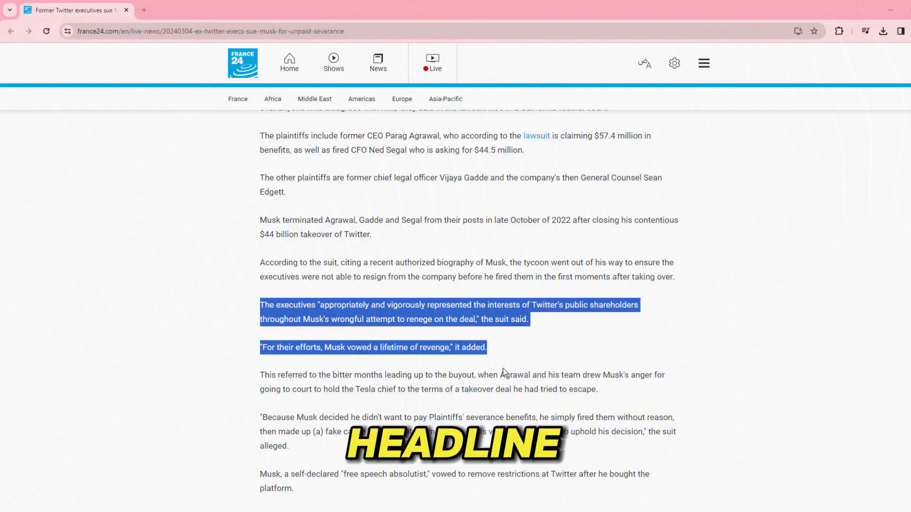
- Replace the red bar's sample text with "Musk vowed a lifetime of revenge against former executives" and widen its text box
drag(325, 348, 449, 345)
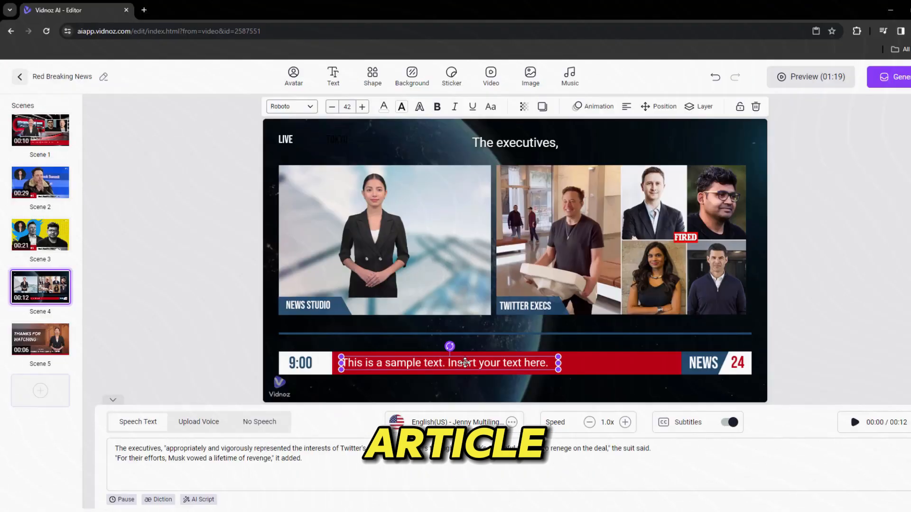
text(Musk vowed a lifetime of revenge)
click(507, 363)
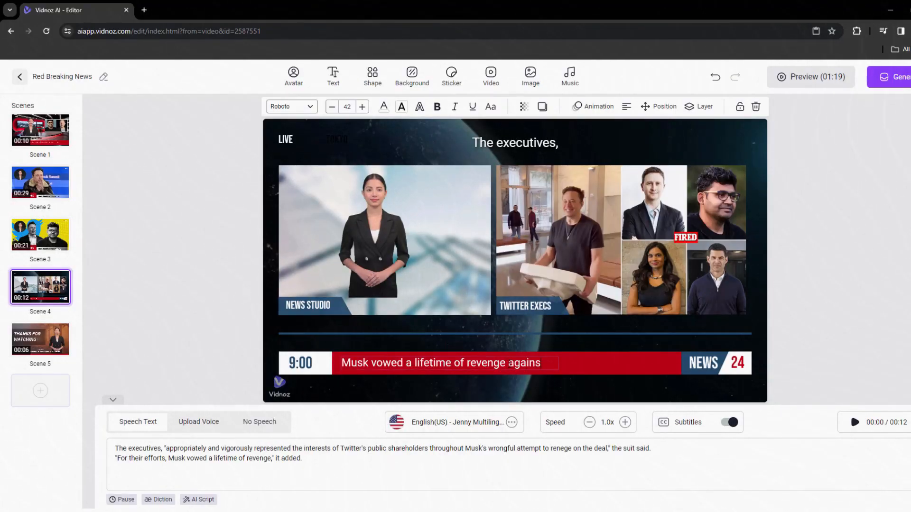
click(580, 358)
drag(558, 370, 650, 365)
click(380, 389)
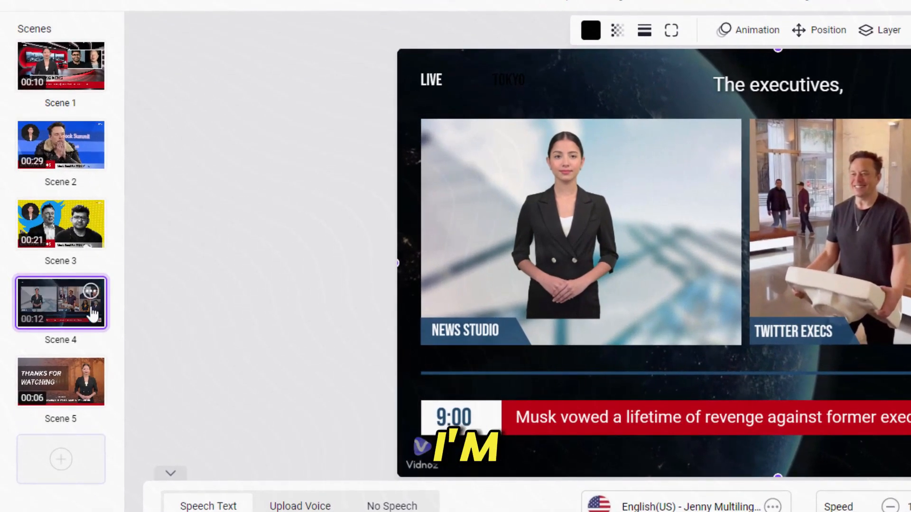
- Duplicate Scene 4 and replace the duplicate's speech text with the article paragraphs starting at "This referred to the bitter months"
click(72, 284)
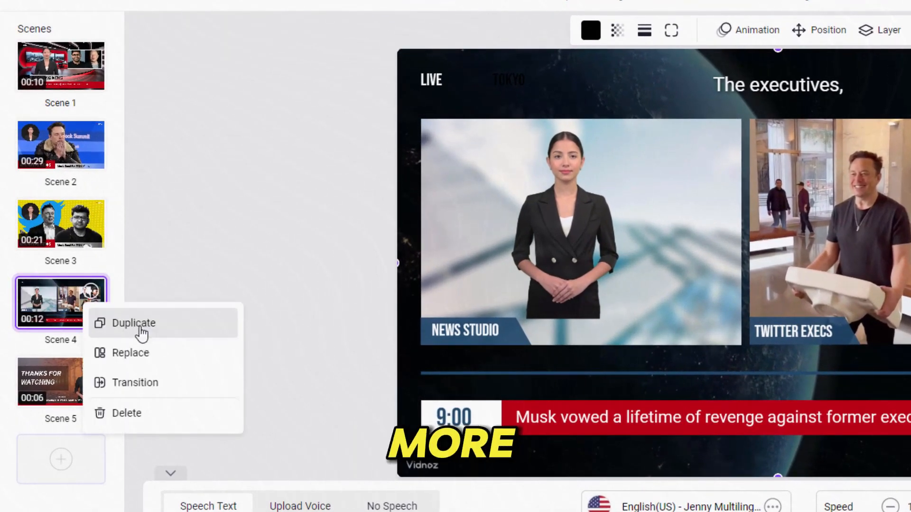
click(166, 329)
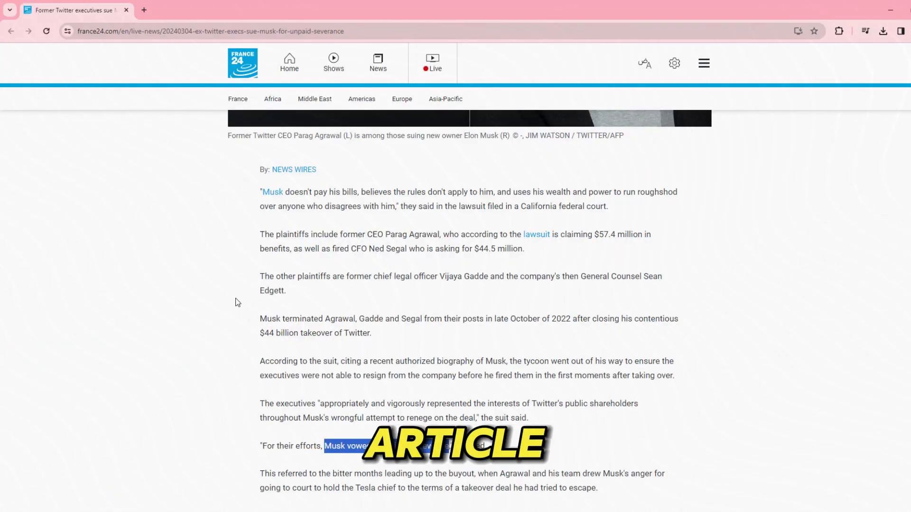
scroll(238, 302, down, 4)
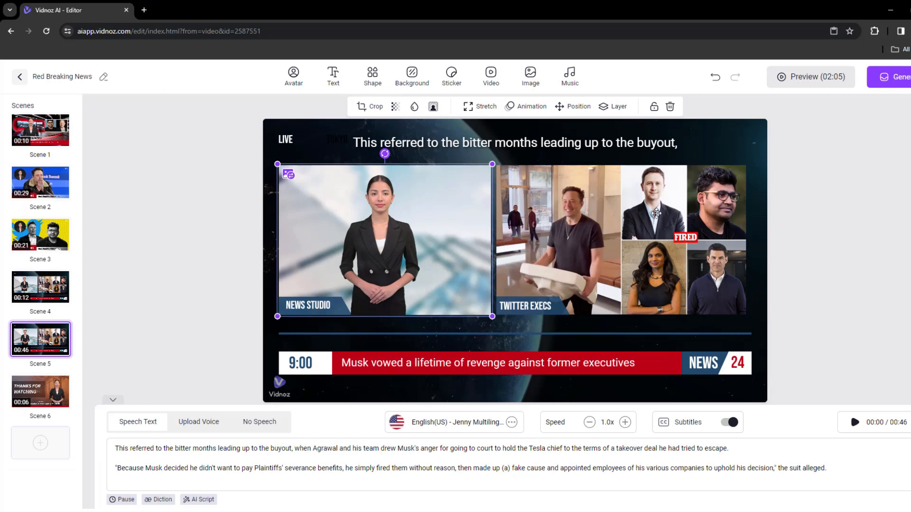
- Replace Scene 5's executives image with the picture of Musk beside two executives and relabel it MUSK VS EXECS
click(507, 176)
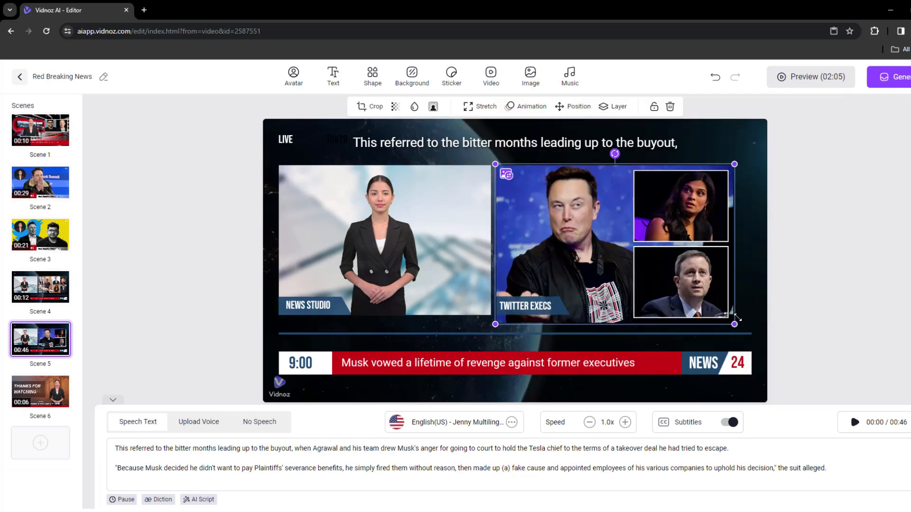
click(652, 257)
click(530, 307)
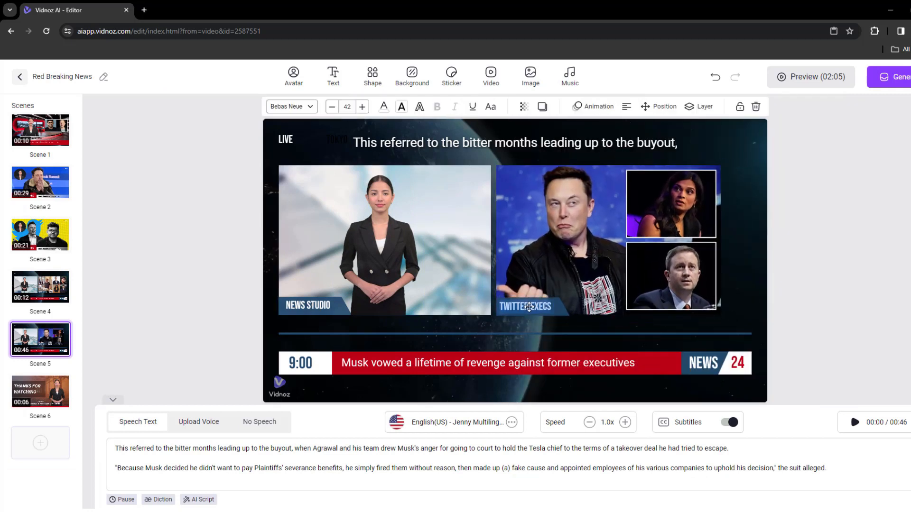
- Change Scene 5's headline to "Because Musk decided he didn't want to pay, he simply fired them without reason" in quotes, font size 35
text("Because Musk decided he didn't want to pay Plaintiffs' severance benefits, he simply fired them without reason)
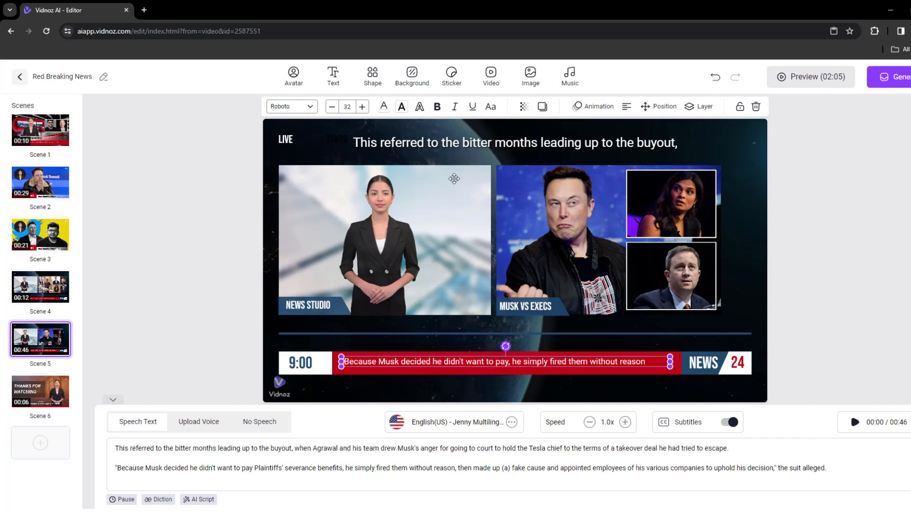
click(347, 109)
text(38)
double_click(622, 364)
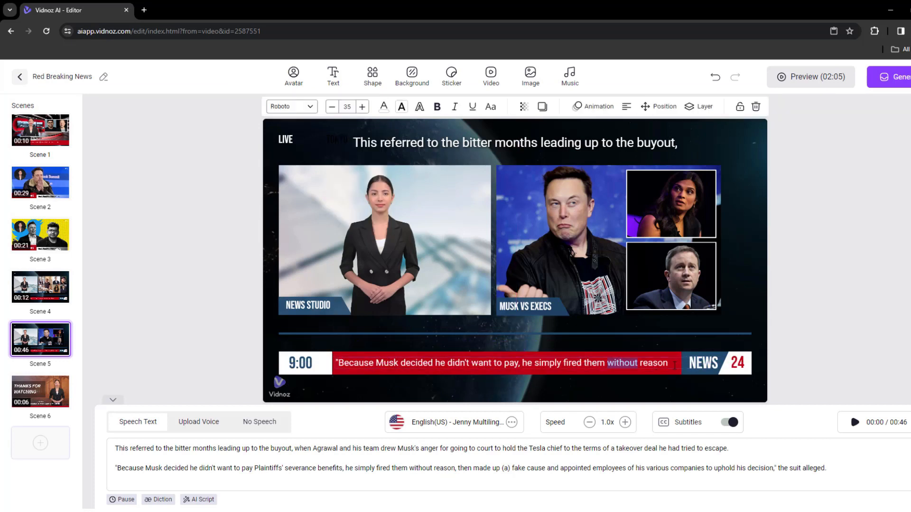
click(122, 224)
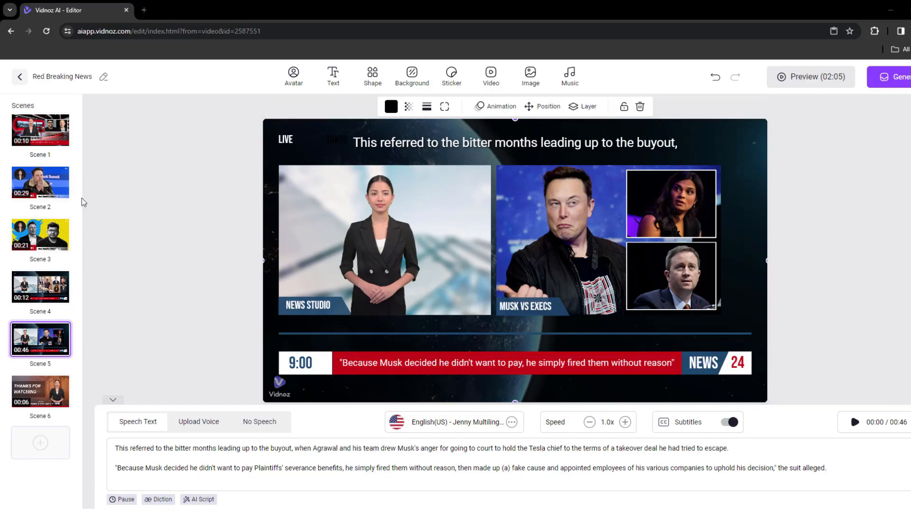
- Add two Breaking News scenes based on Scene 2, using further article paragraphs with Musk-and-X and Musk-and-Twitter-bird images
click(40, 182)
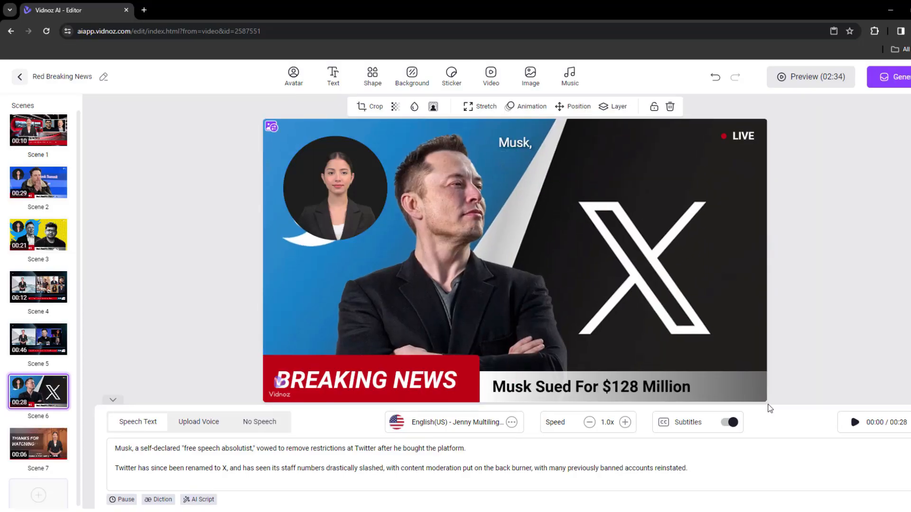
click(61, 396)
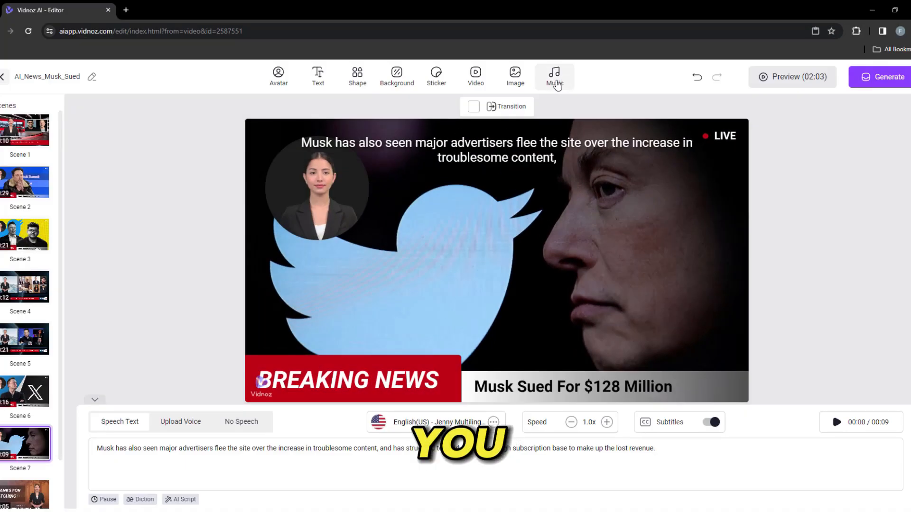
- Add the stock track Action Strike from the Dark category as background music
click(554, 76)
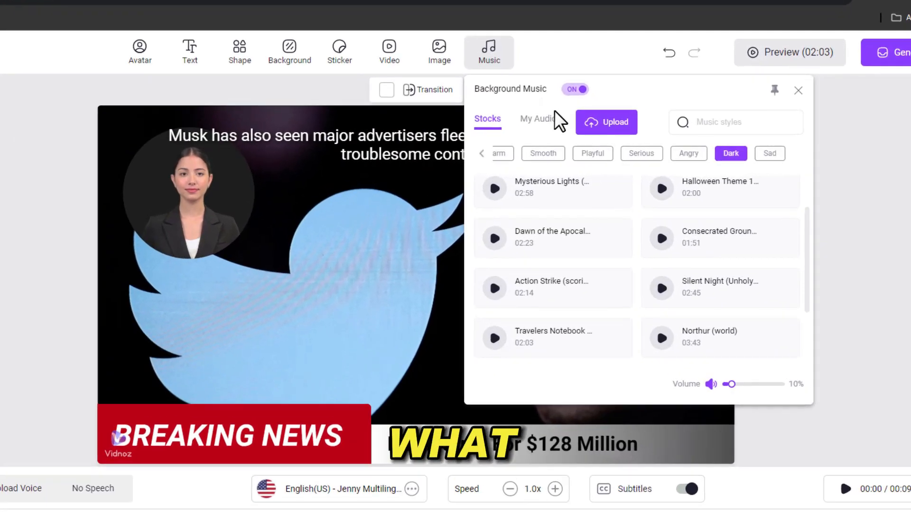
click(674, 156)
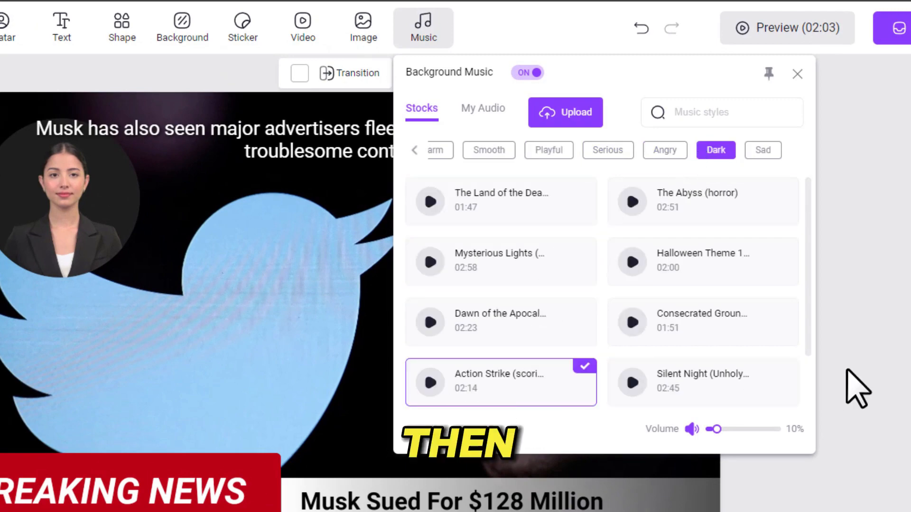
click(847, 388)
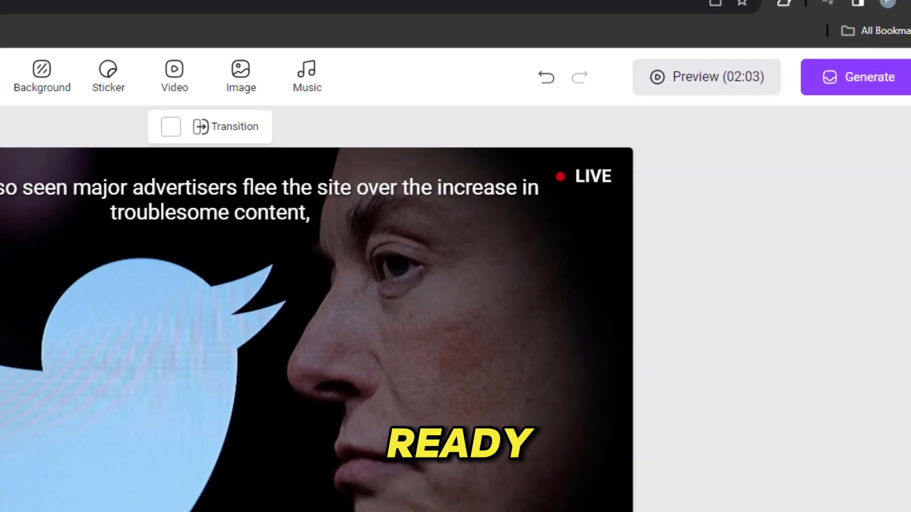